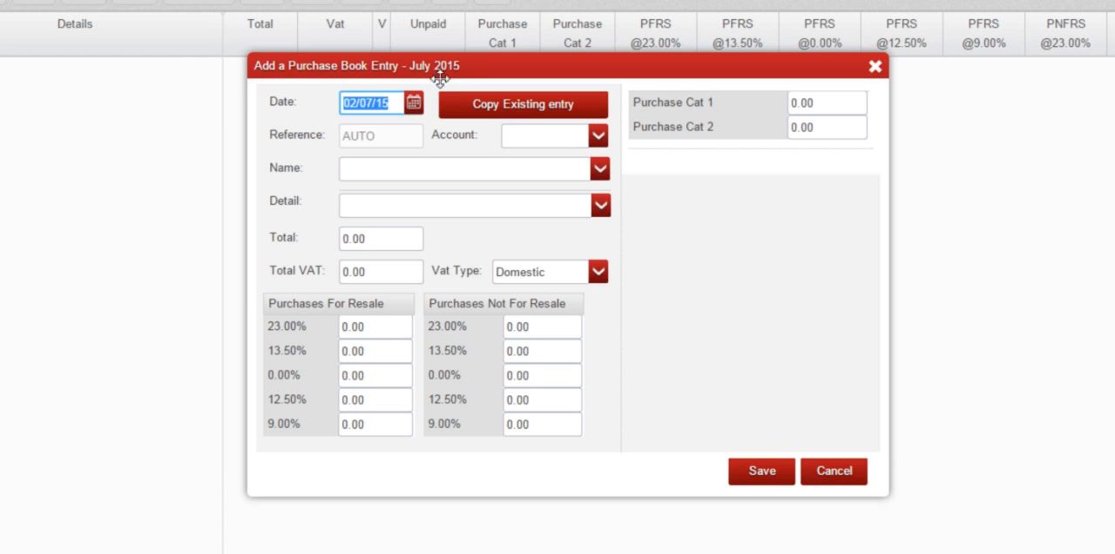
Step: Set the purchase entry date to 01/07/15 and close the calendar reminder that covers the form
{"action": "left_click", "coordinate": [394, 101]}
{"action": "left_click", "coordinate": [414, 104]}
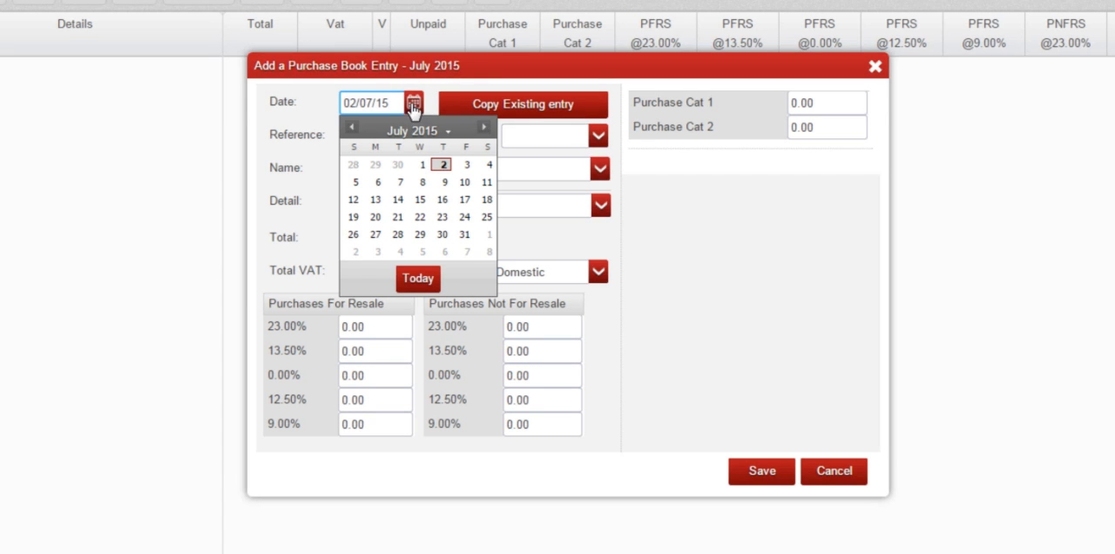
{"action": "left_click", "coordinate": [423, 164]}
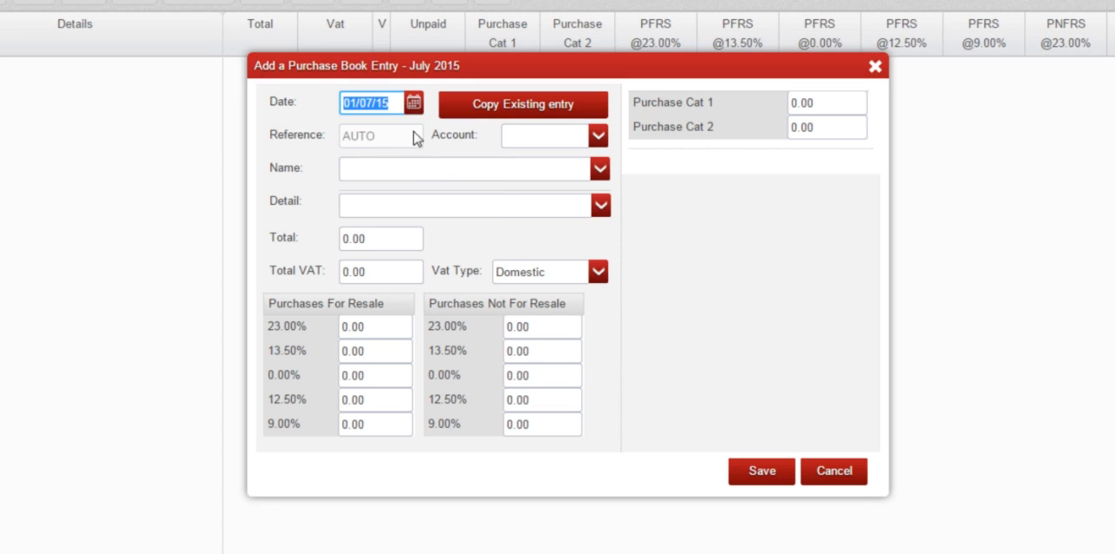
{"action": "left_click", "coordinate": [394, 101]}
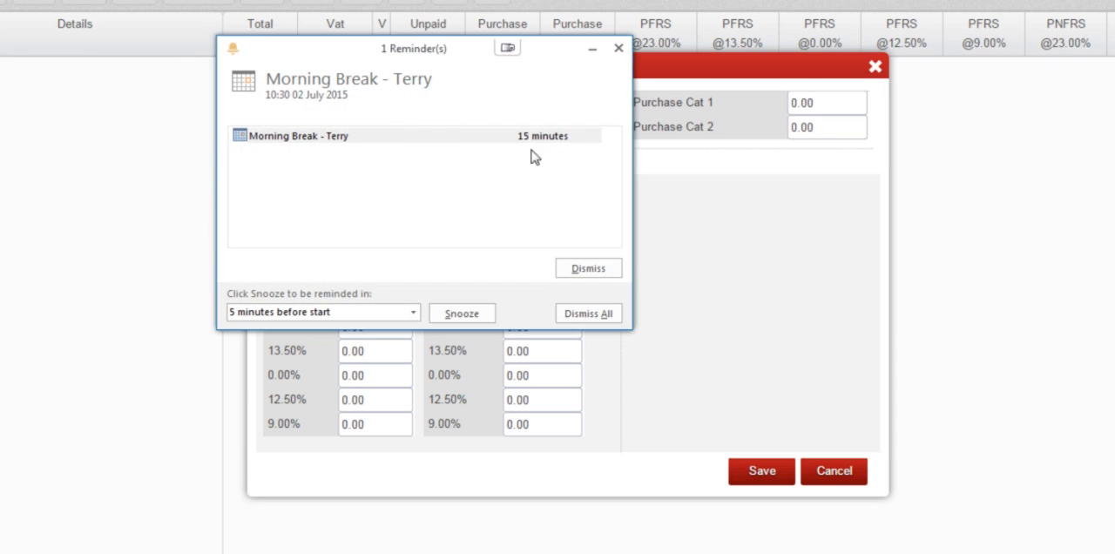
{"action": "left_click", "coordinate": [615, 49]}
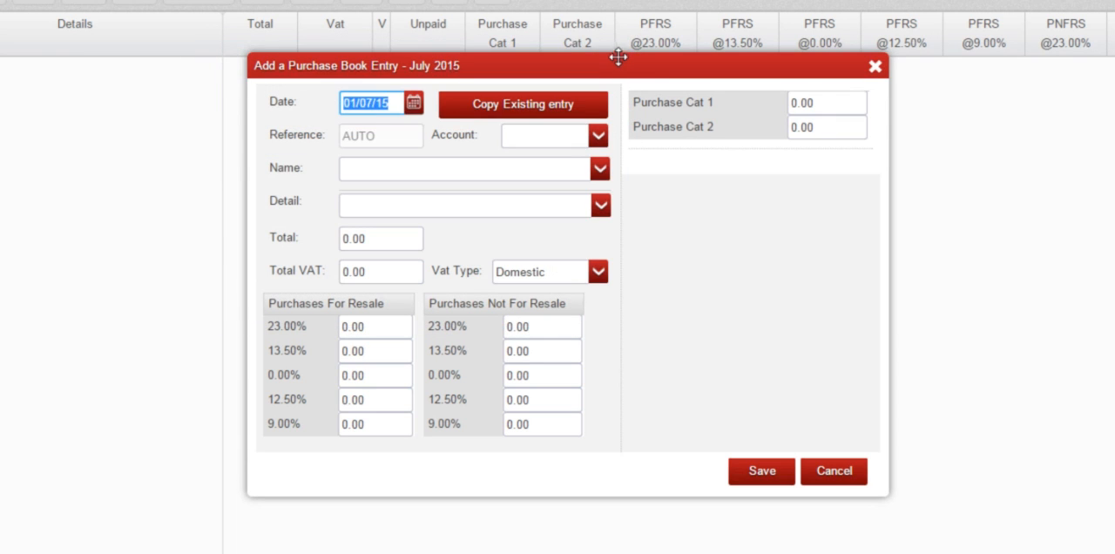
{"action": "left_click", "coordinate": [617, 59]}
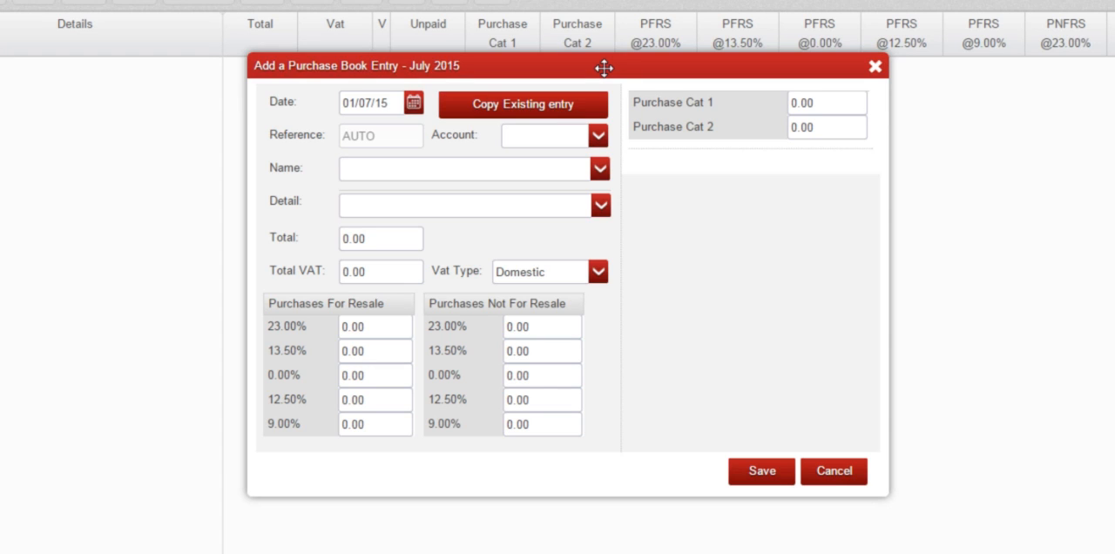
{"action": "key", "text": "Tab"}
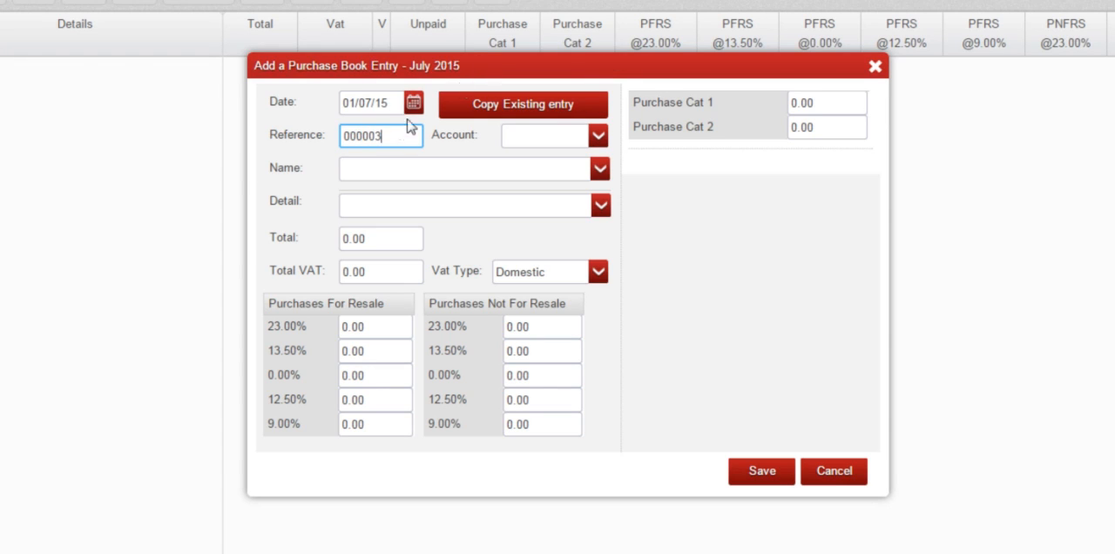
{"action": "double_click", "coordinate": [341, 129]}
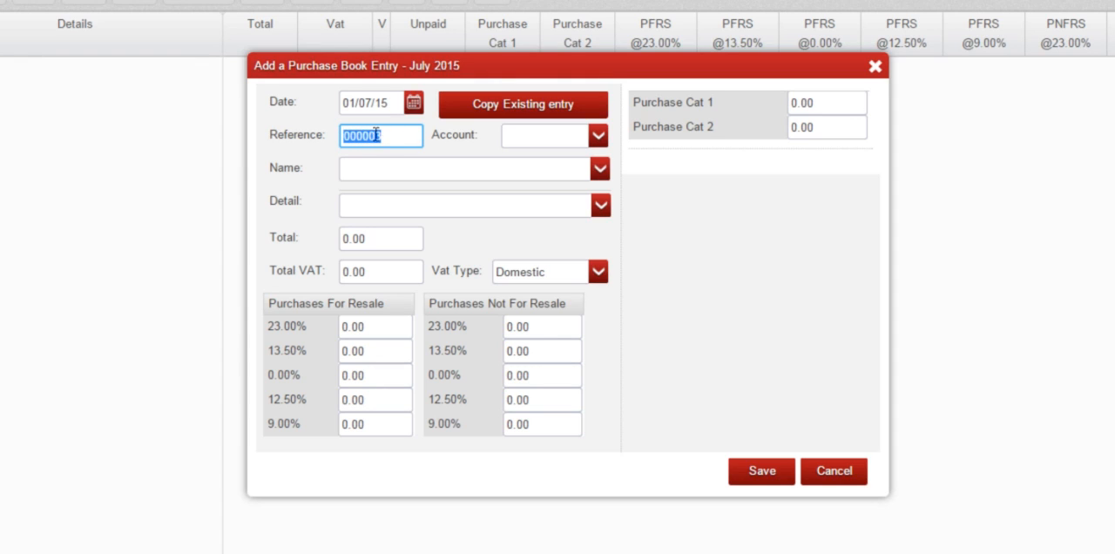
{"action": "left_click", "coordinate": [362, 136]}
{"action": "left_click_drag", "start_coordinate": [385, 133], "coordinate": [377, 129]}
{"action": "type", "text": "4"}
{"action": "key", "text": "BackSpace"}
{"action": "type", "text": "4"}
{"action": "key", "text": "BackSpace"}
{"action": "type", "text": "3"}
Step: Replace the entry's reference with 100912
{"action": "double_click", "coordinate": [368, 136]}
{"action": "type", "text": "100912"}
{"action": "key", "text": "Tab"}
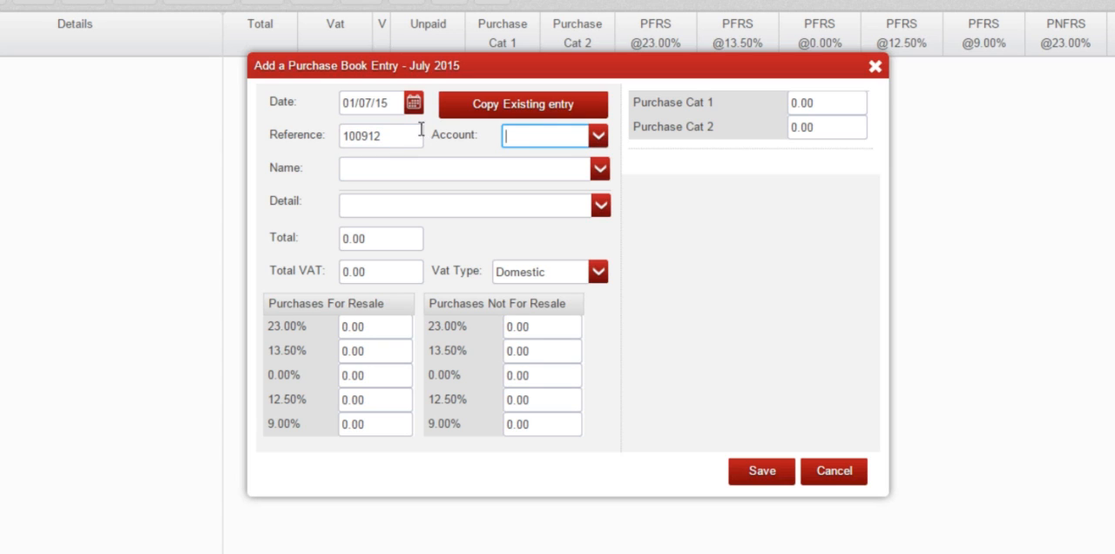
Step: Select the supplier account TESTSUPP, Test Supplier Account 1, from the supplier lookup for this entry
{"action": "left_click", "coordinate": [600, 136]}
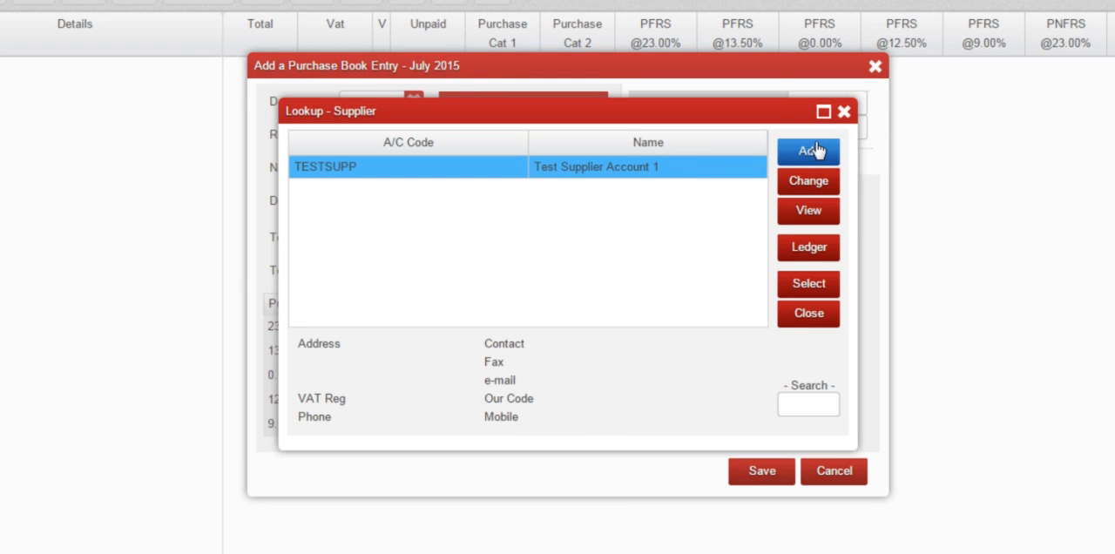
{"action": "left_click", "coordinate": [809, 285]}
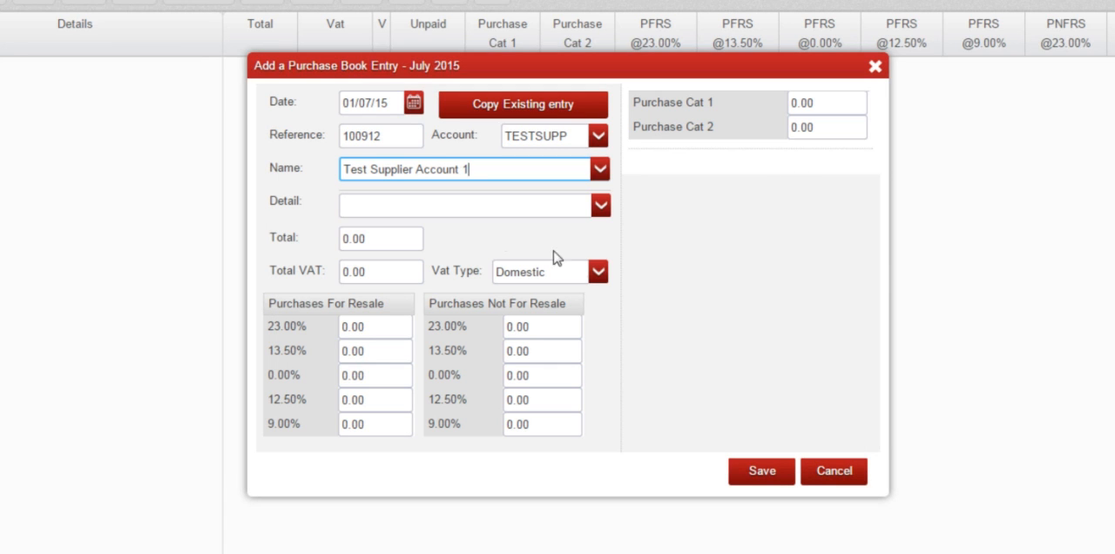
{"action": "left_click_drag", "start_coordinate": [479, 169], "coordinate": [318, 174]}
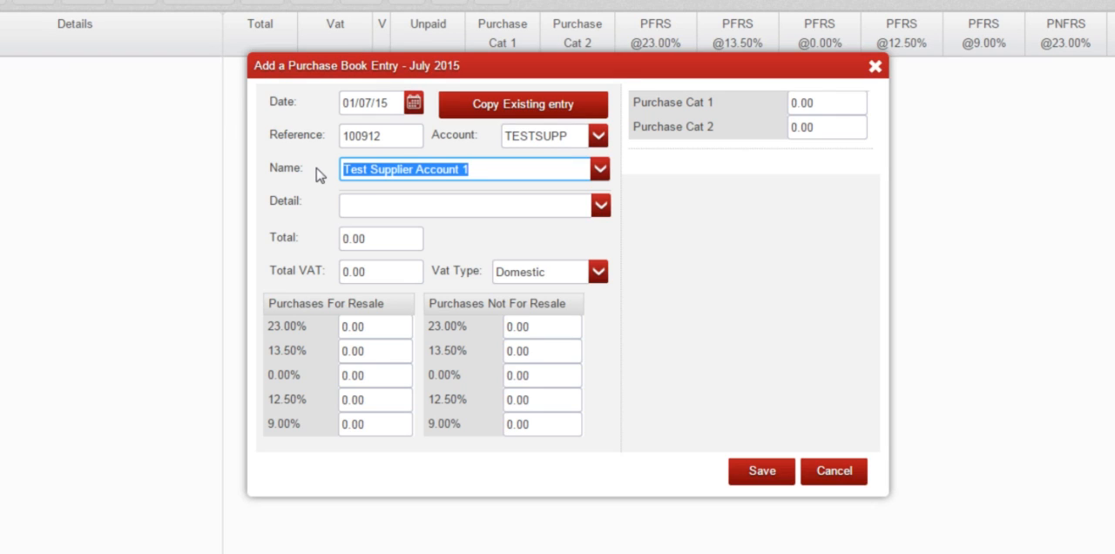
Step: Enter DETAILS OF TRANSACTION as the first detail line of the purchase entry
{"action": "left_click", "coordinate": [377, 204]}
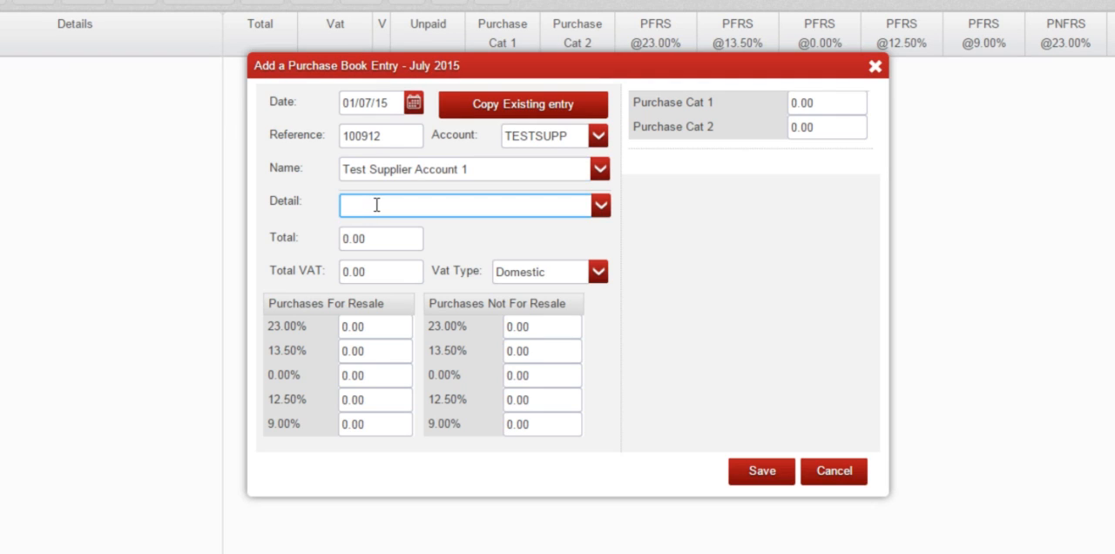
{"action": "type", "text": "DETAILS O"}
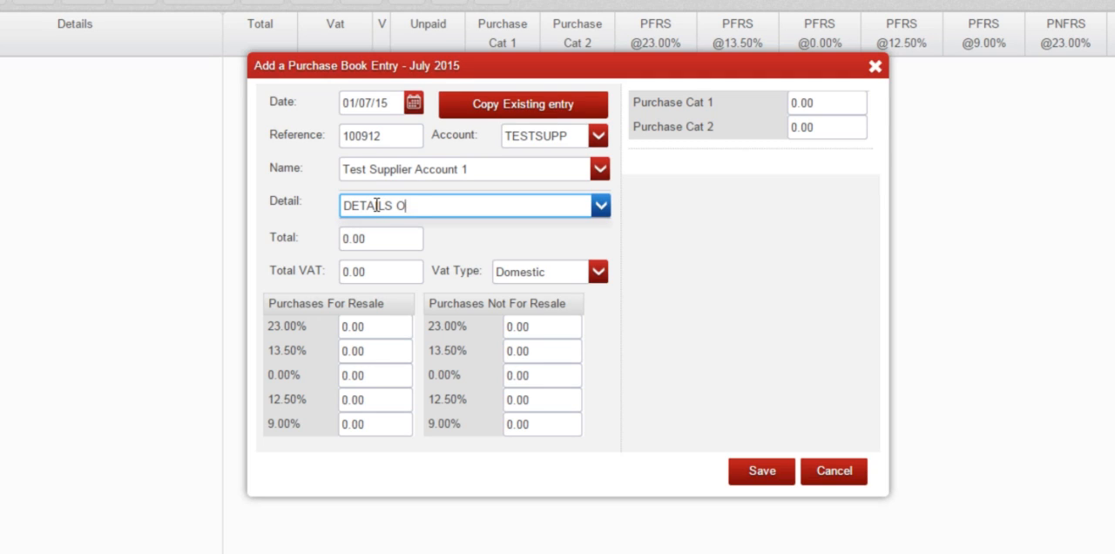
{"action": "type", "text": "F TRANSACTION"}
{"action": "key", "text": "Tab"}
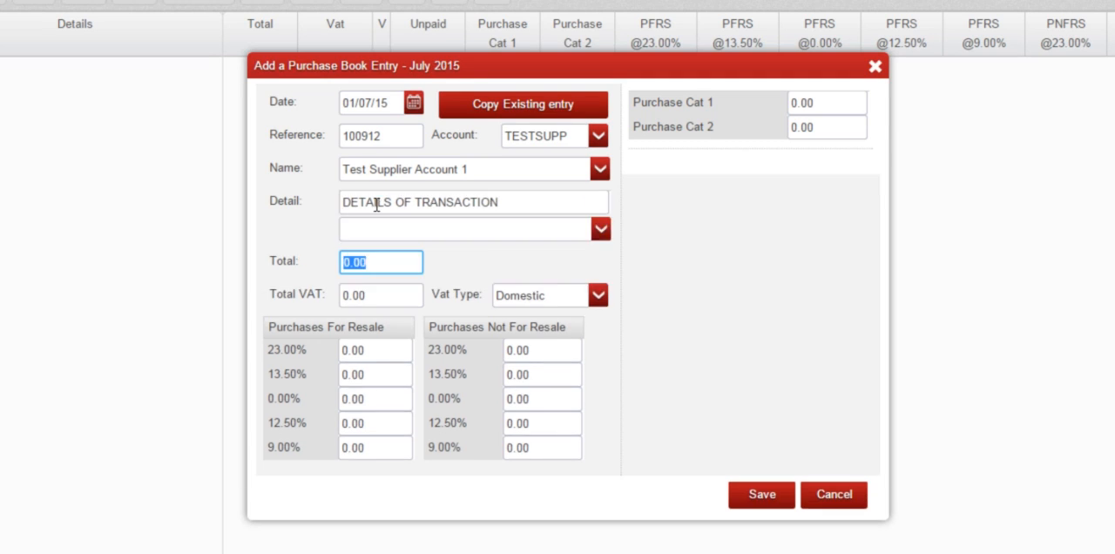
Step: Add the predefined text Abbreviation Example 1 as a second detail line and set the entry total to 100
{"action": "left_click", "coordinate": [394, 262]}
{"action": "left_click", "coordinate": [600, 229]}
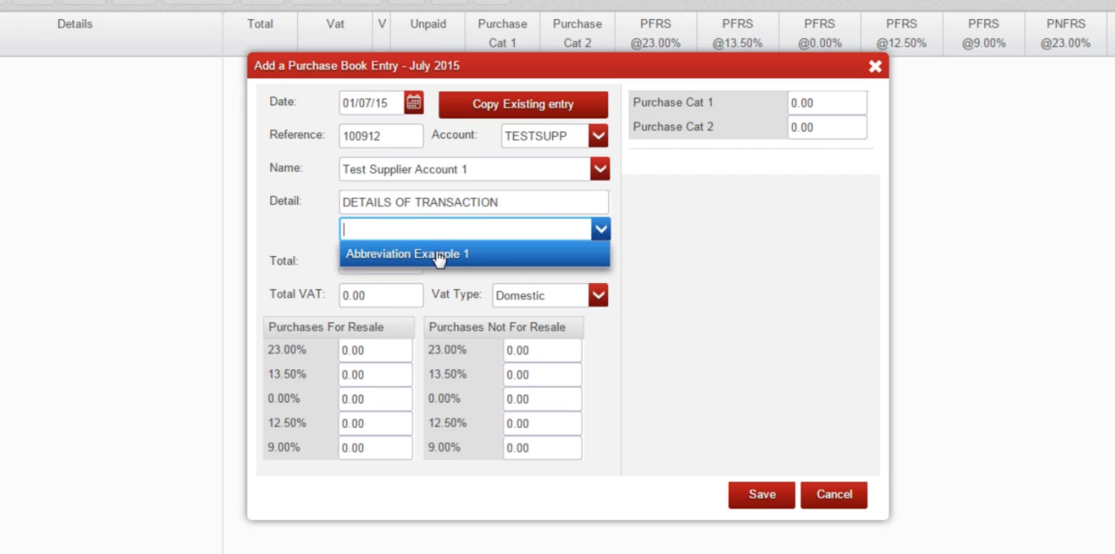
{"action": "left_click", "coordinate": [437, 255]}
{"action": "key", "text": "Tab"}
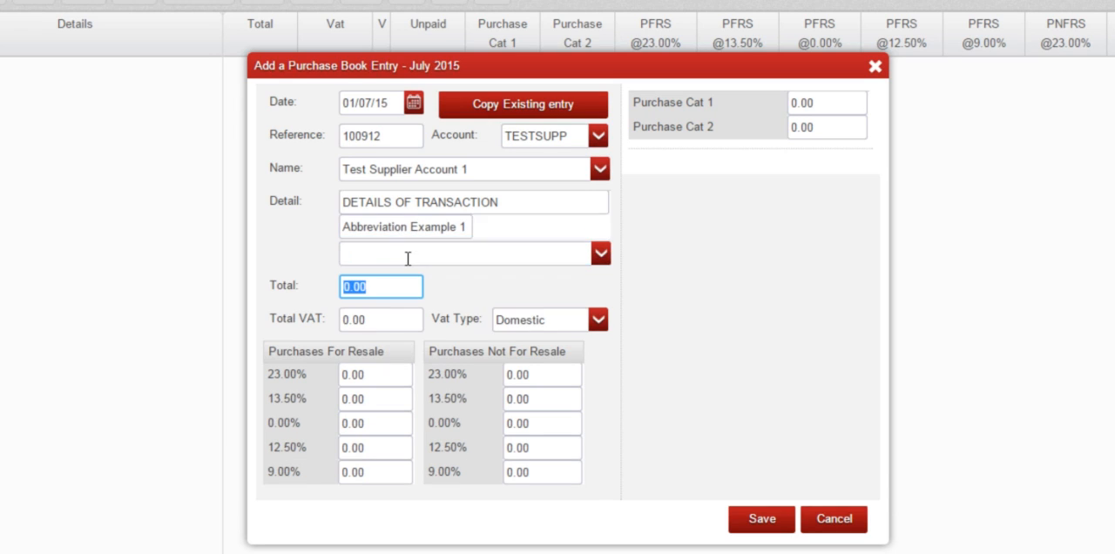
{"action": "type", "text": "100"}
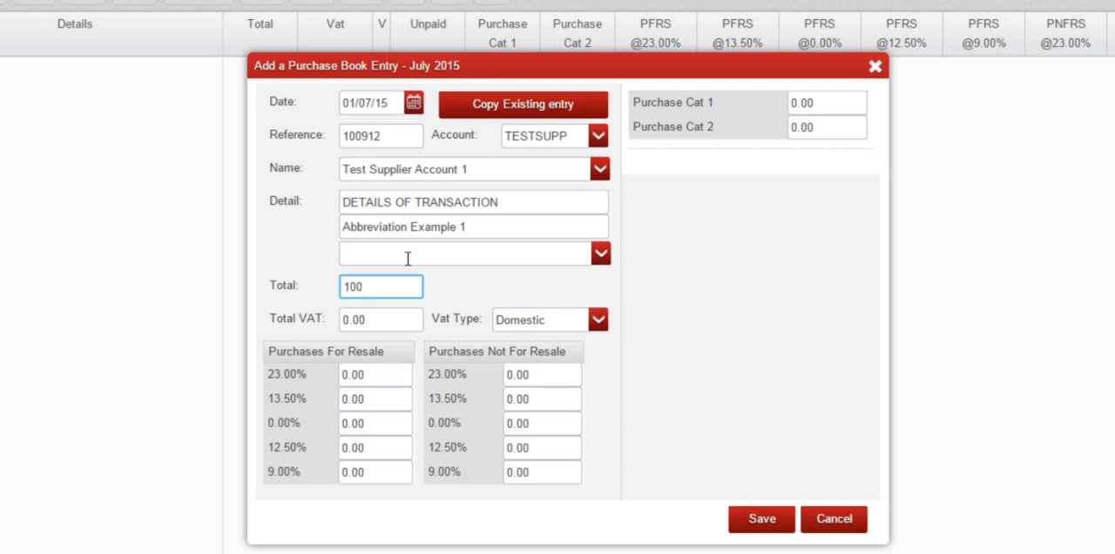
{"action": "key", "text": "Tab"}
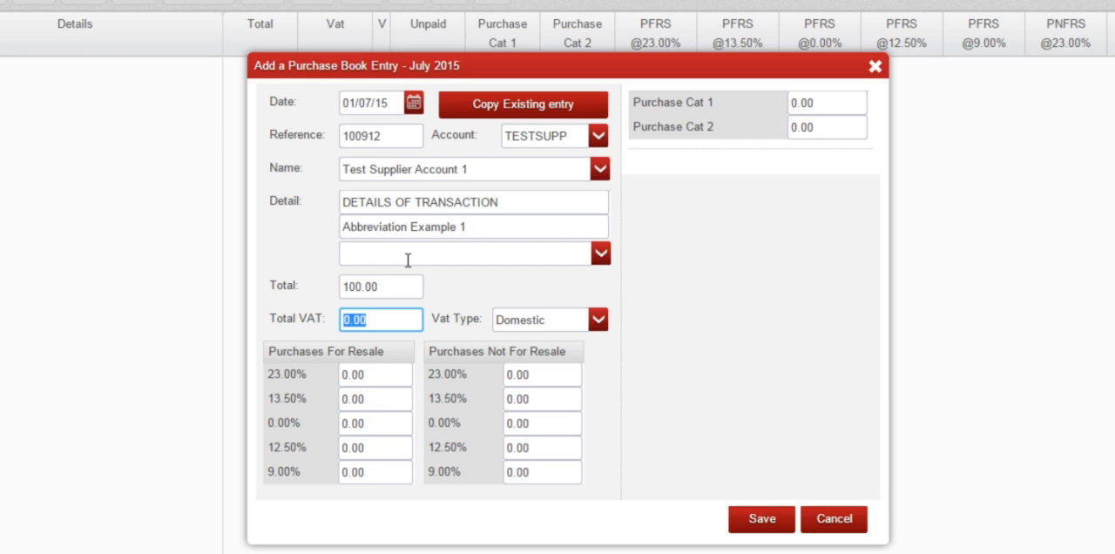
Step: Try making the entry total negative with a leading minus sign, and remove the sign again
{"action": "left_click", "coordinate": [347, 288]}
{"action": "left_click", "coordinate": [345, 288]}
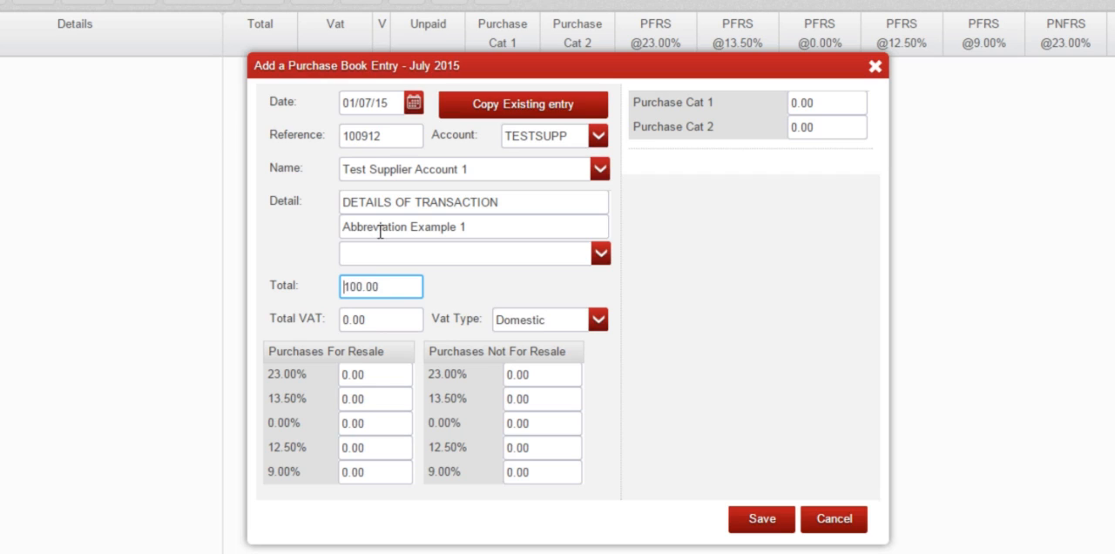
{"action": "type", "text": "-"}
{"action": "key", "text": "BackSpace"}
Step: Allocate 81.30 to Purchases For Resale at 23.00%, and move it to Purchases Not For Resale at the same rate
{"action": "left_click", "coordinate": [376, 318]}
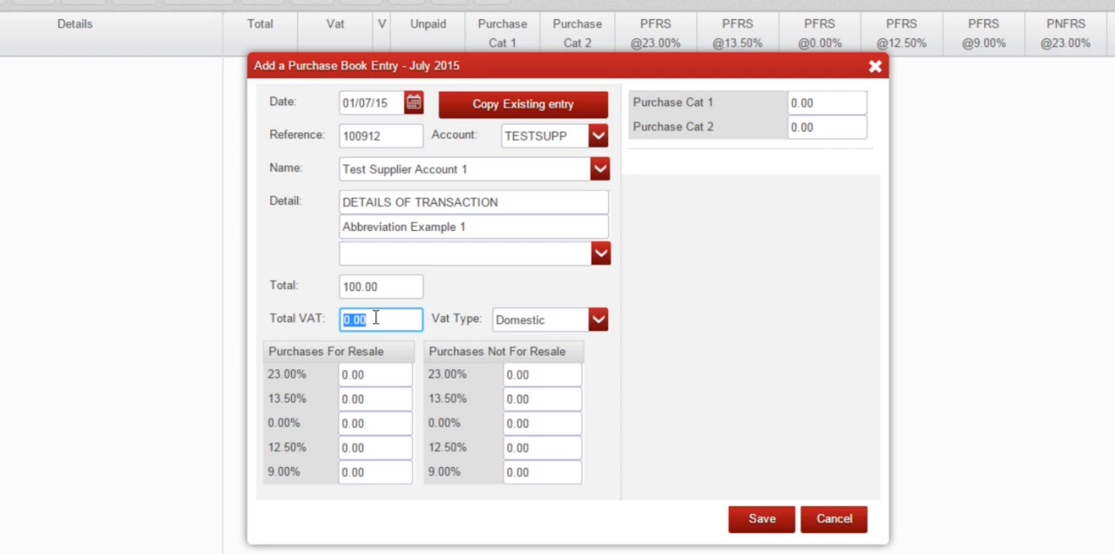
{"action": "left_click", "coordinate": [380, 375]}
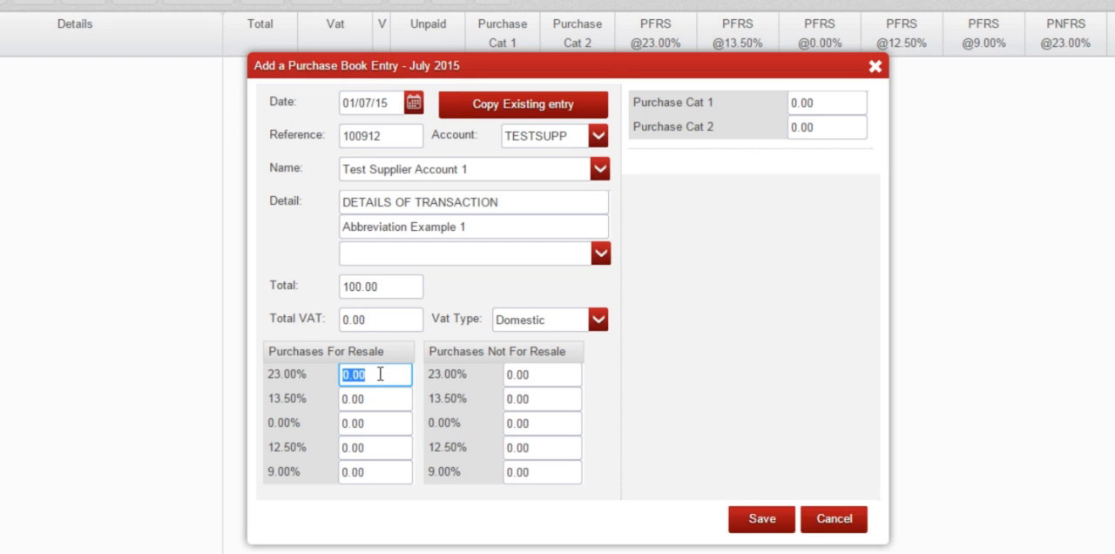
{"action": "left_click", "coordinate": [539, 372]}
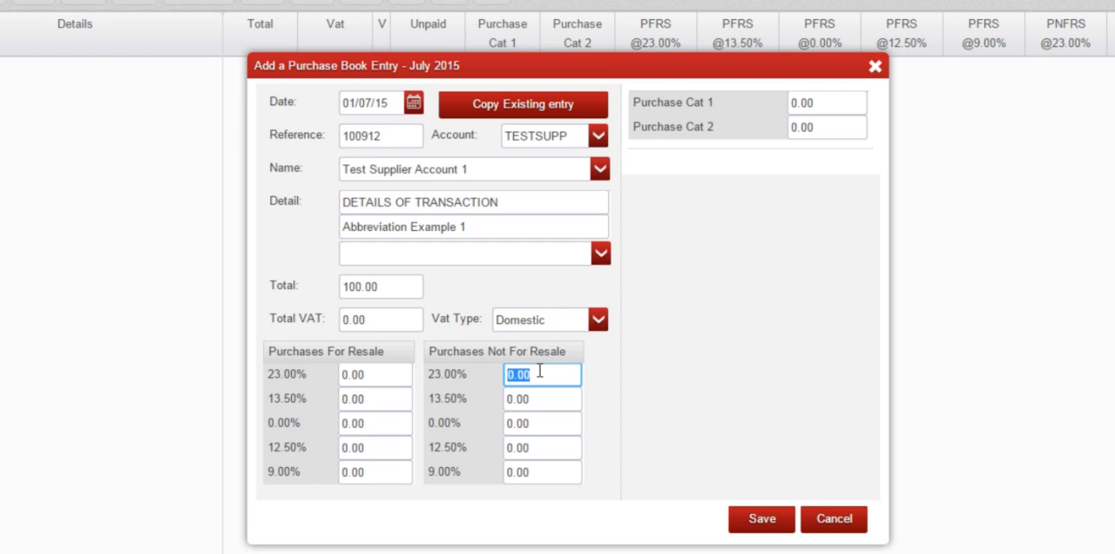
{"action": "left_click", "coordinate": [398, 375]}
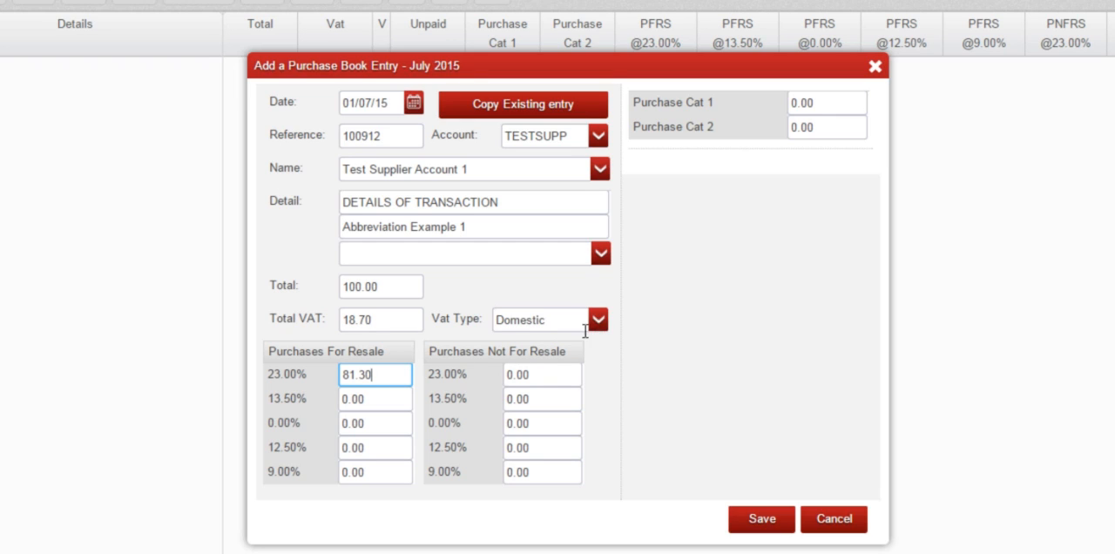
{"action": "left_click", "coordinate": [546, 373]}
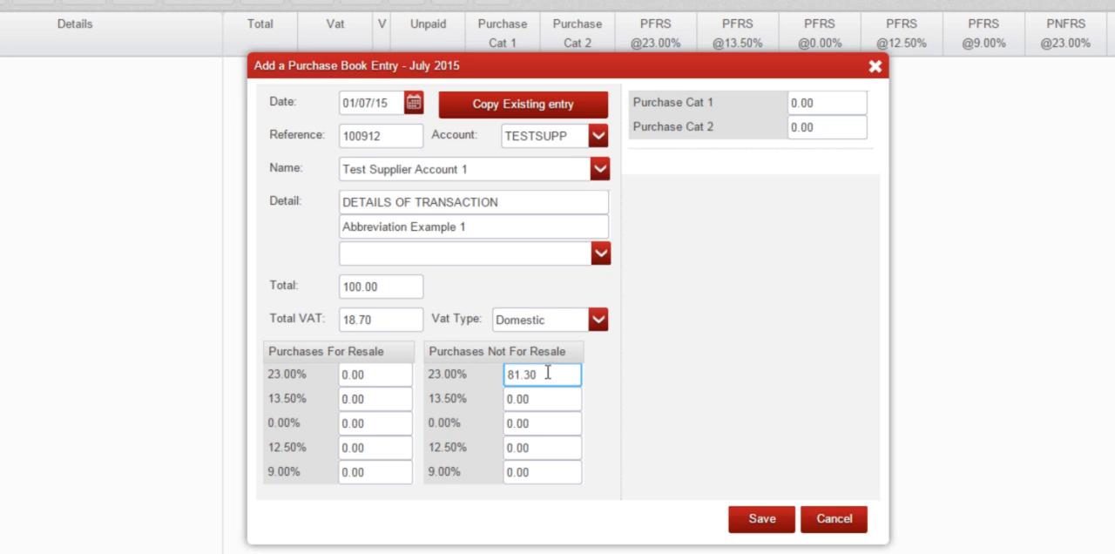
Step: Review the available VAT types and try Other EU and Foreign - Non EU on the entry
{"action": "left_click", "coordinate": [599, 324]}
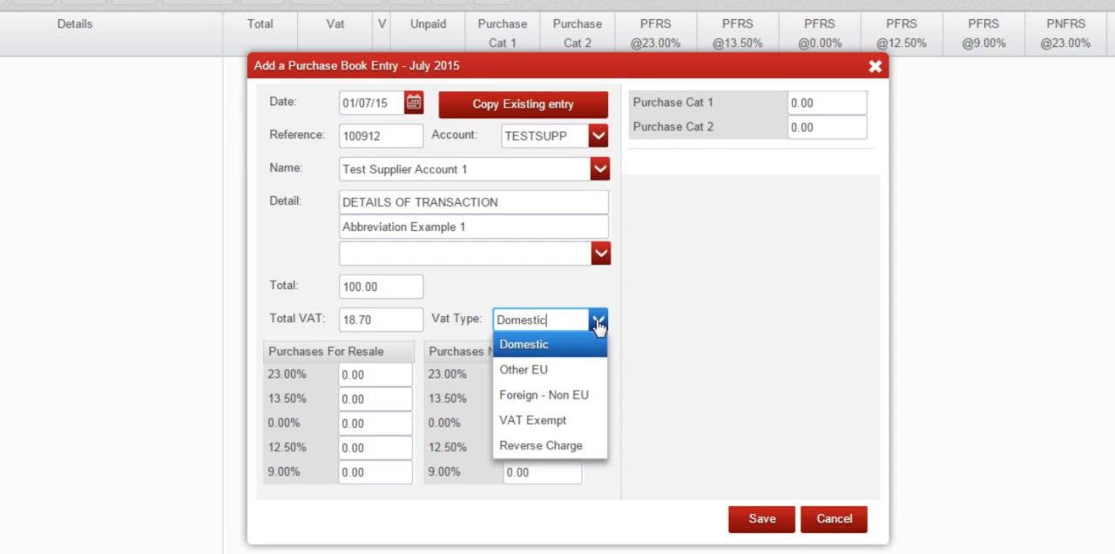
{"action": "left_click", "coordinate": [598, 324]}
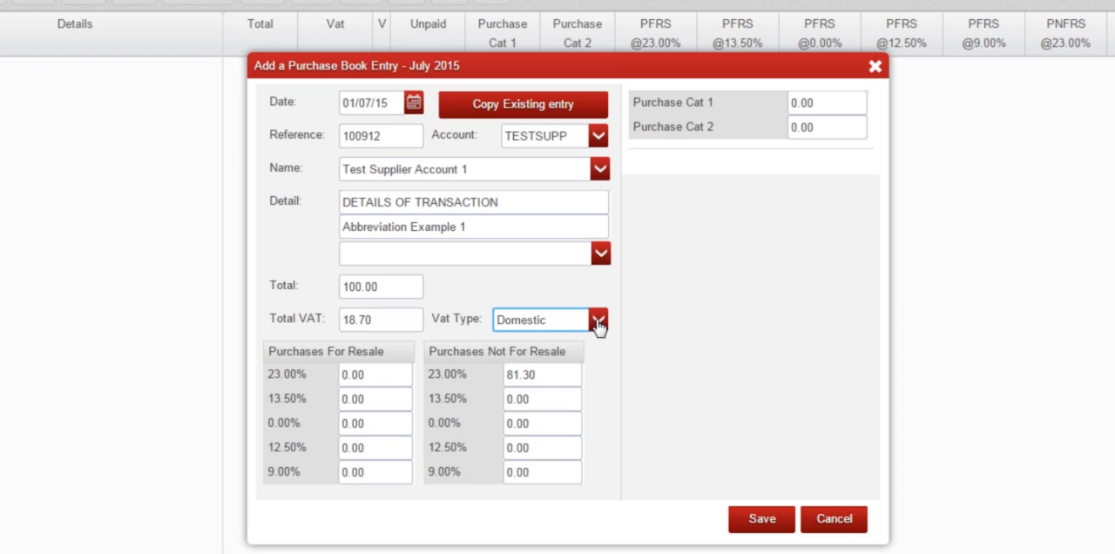
{"action": "left_click", "coordinate": [599, 324]}
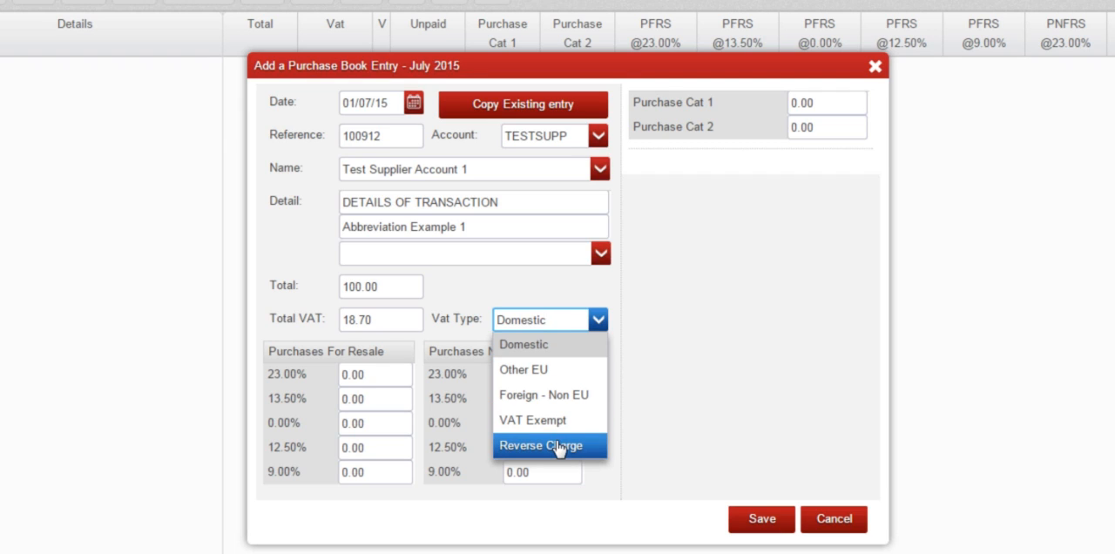
{"action": "left_click", "coordinate": [545, 371]}
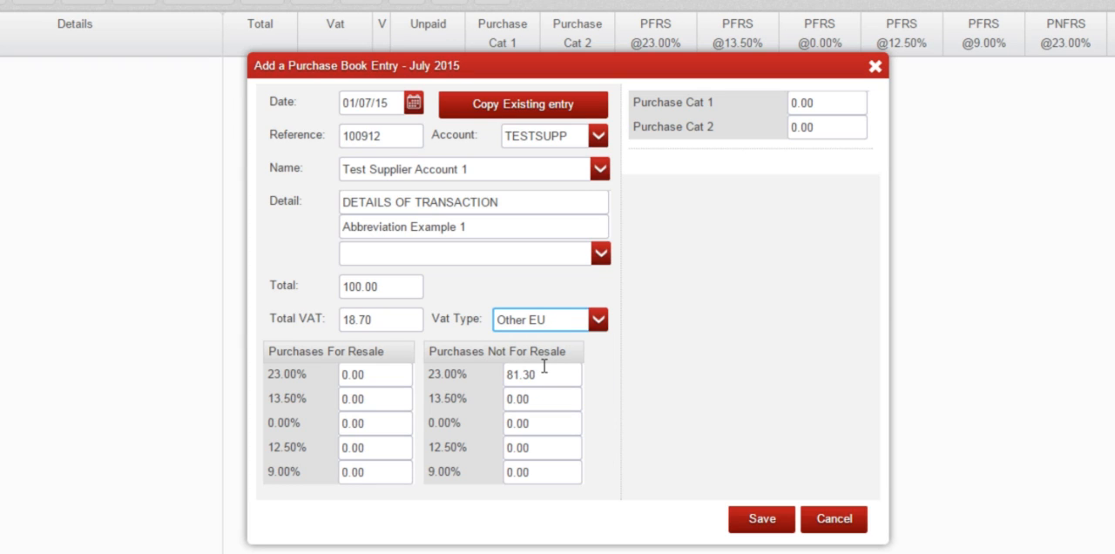
{"action": "left_click_drag", "start_coordinate": [547, 321], "coordinate": [487, 321]}
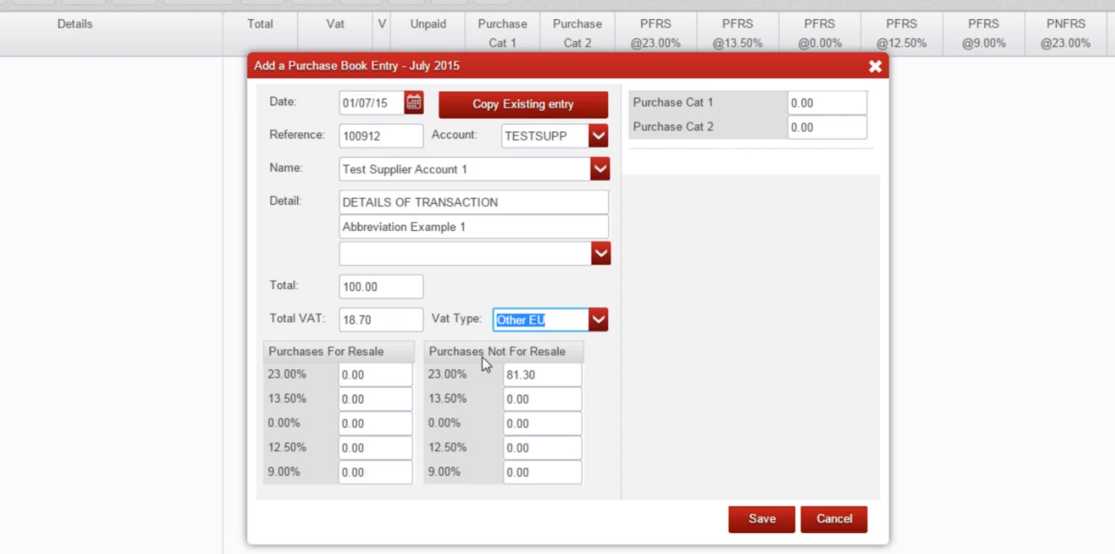
{"action": "left_click", "coordinate": [595, 324]}
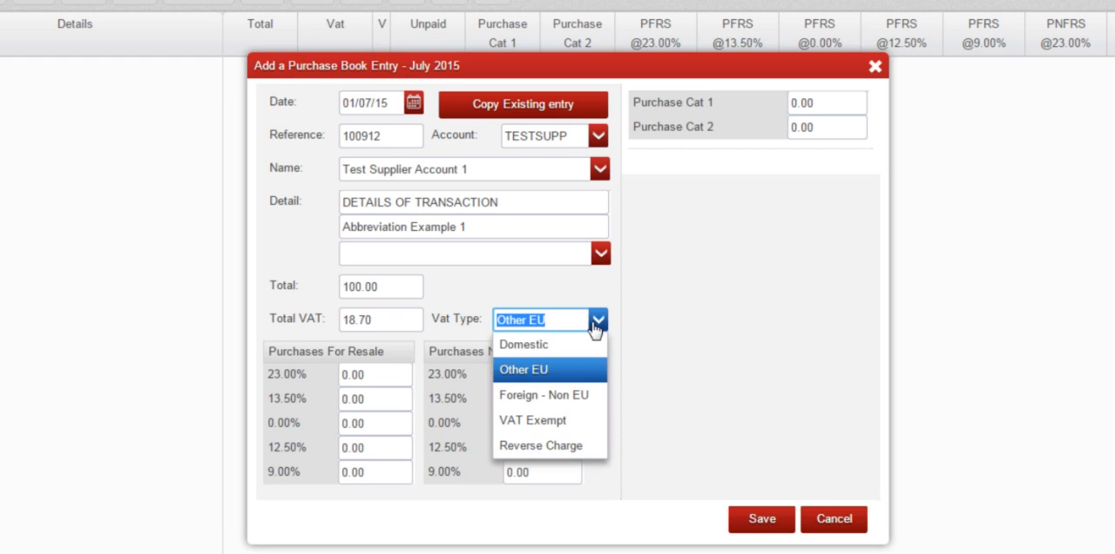
{"action": "left_click", "coordinate": [573, 397]}
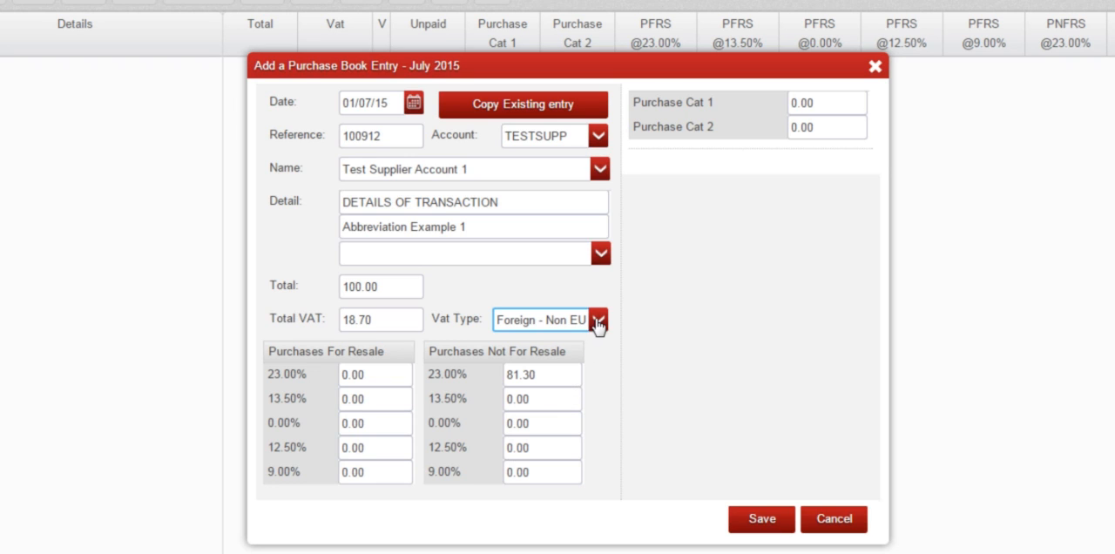
Step: Set the VAT type to VAT Exempt and allocate 100.00 to Purchases For Resale at 0.00%
{"action": "left_click", "coordinate": [597, 326]}
{"action": "left_click", "coordinate": [568, 422]}
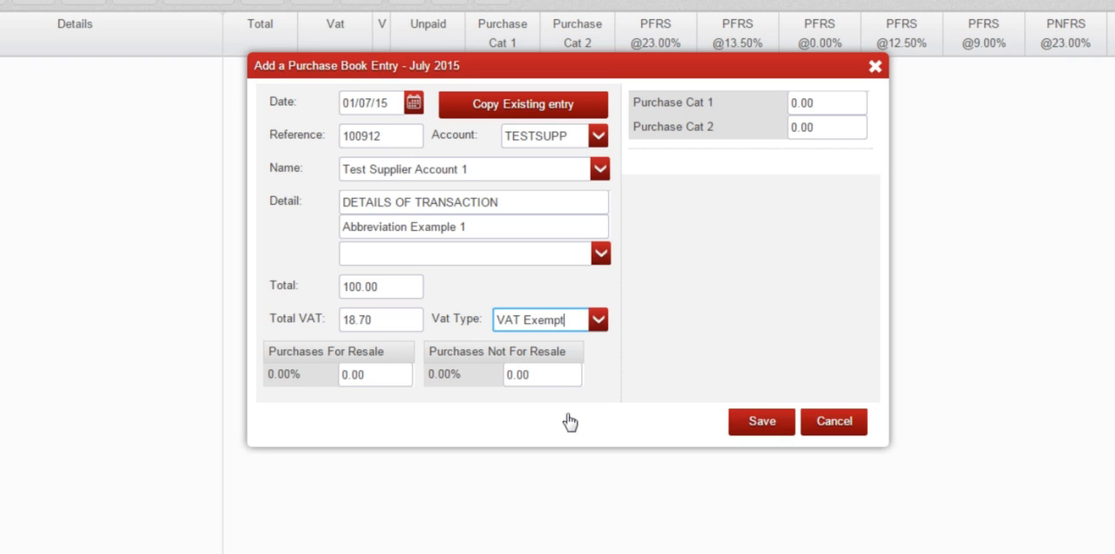
{"action": "left_click", "coordinate": [408, 376]}
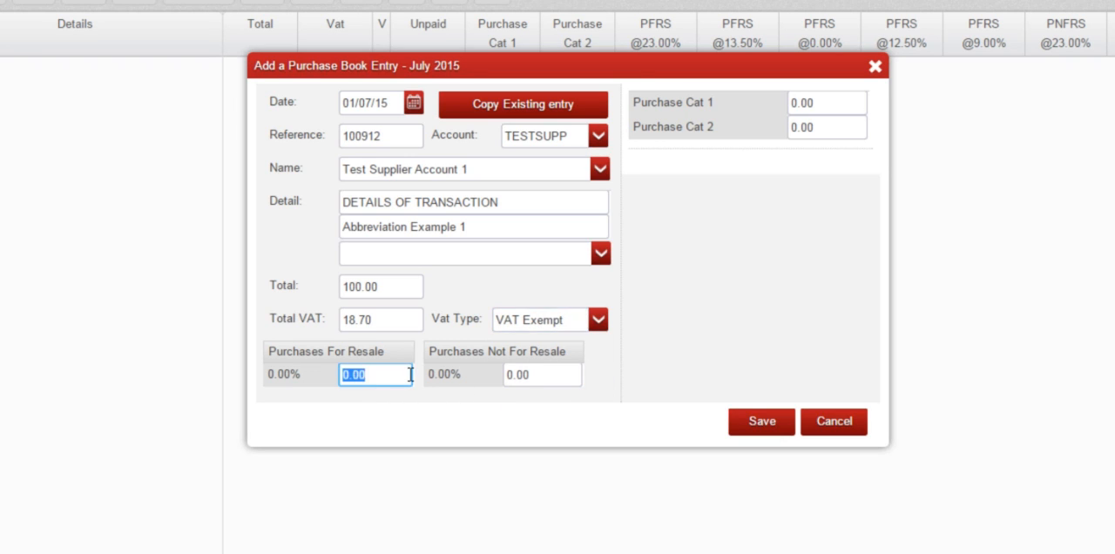
{"action": "type", "text": "100.00"}
Step: Change the VAT type of the purchase entry to Reverse Charge
{"action": "left_click", "coordinate": [598, 323]}
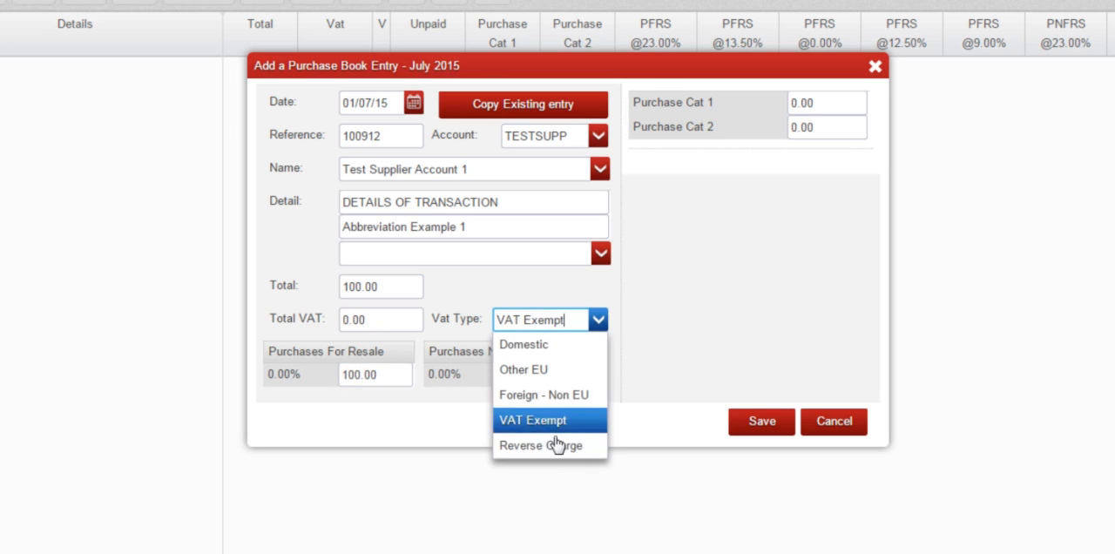
{"action": "left_click", "coordinate": [545, 445]}
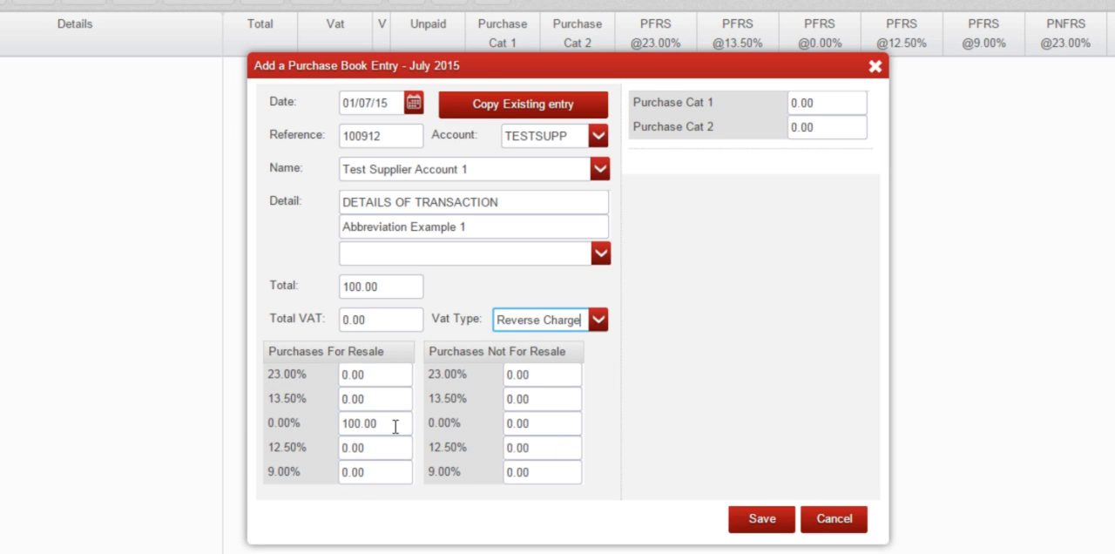
Step: Try allocating the 100.00 to Purchases Not For Resale at 13.50%, 23.00% and 0.00%
{"action": "left_click", "coordinate": [393, 425]}
{"action": "left_click", "coordinate": [538, 421]}
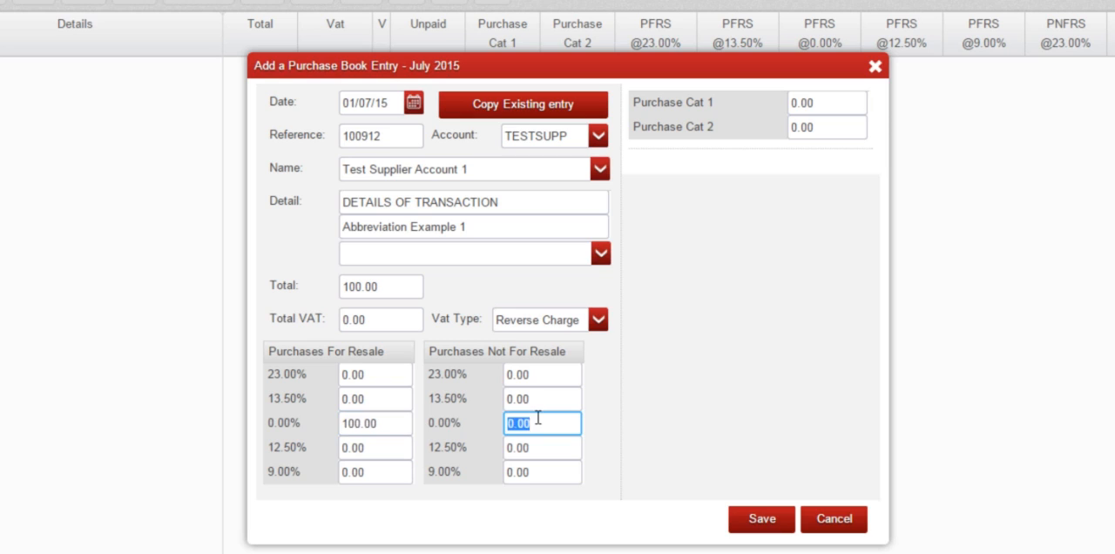
{"action": "left_click", "coordinate": [537, 399]}
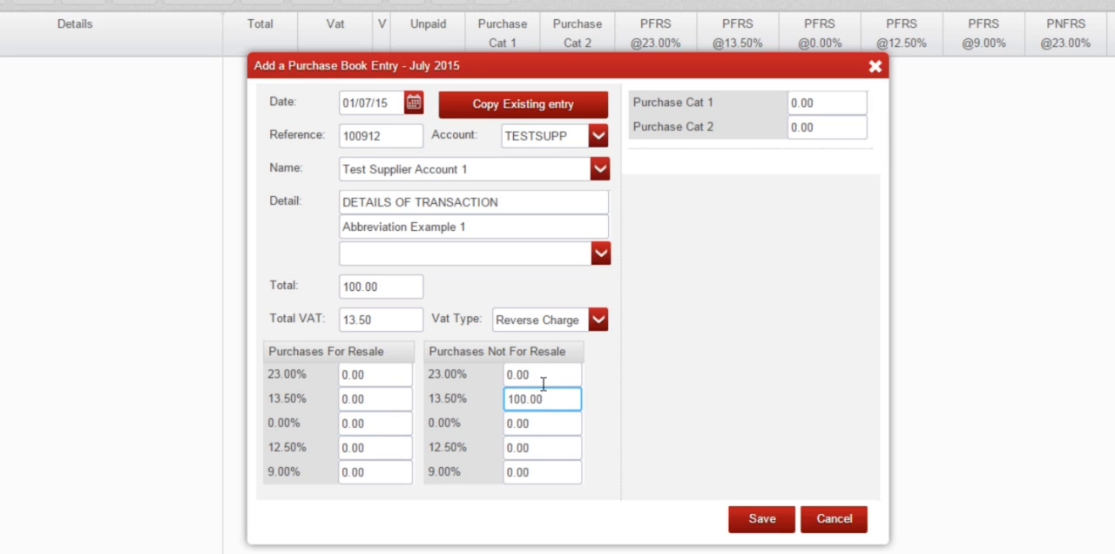
{"action": "left_click", "coordinate": [545, 380]}
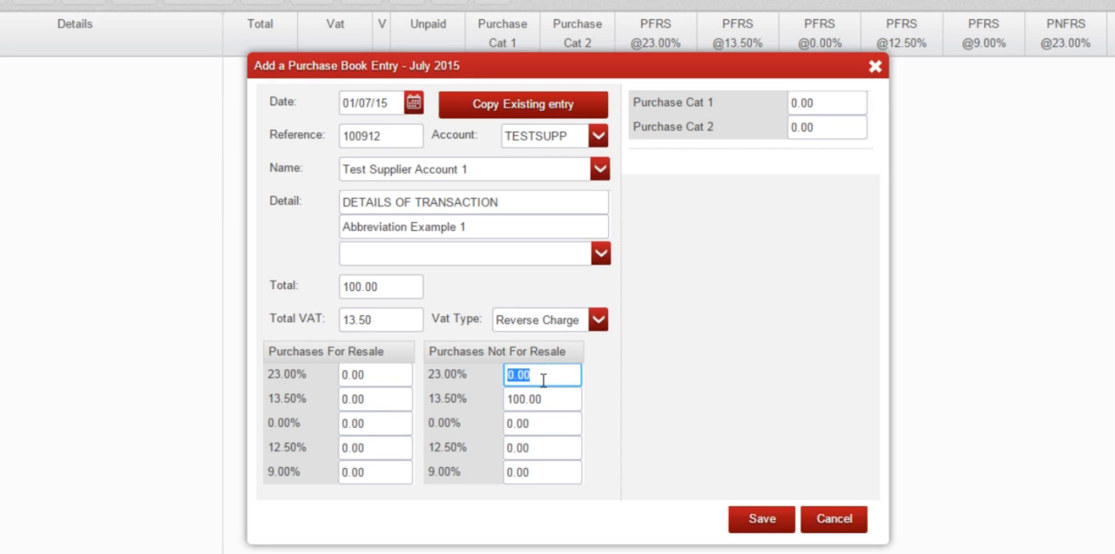
{"action": "left_click", "coordinate": [541, 422]}
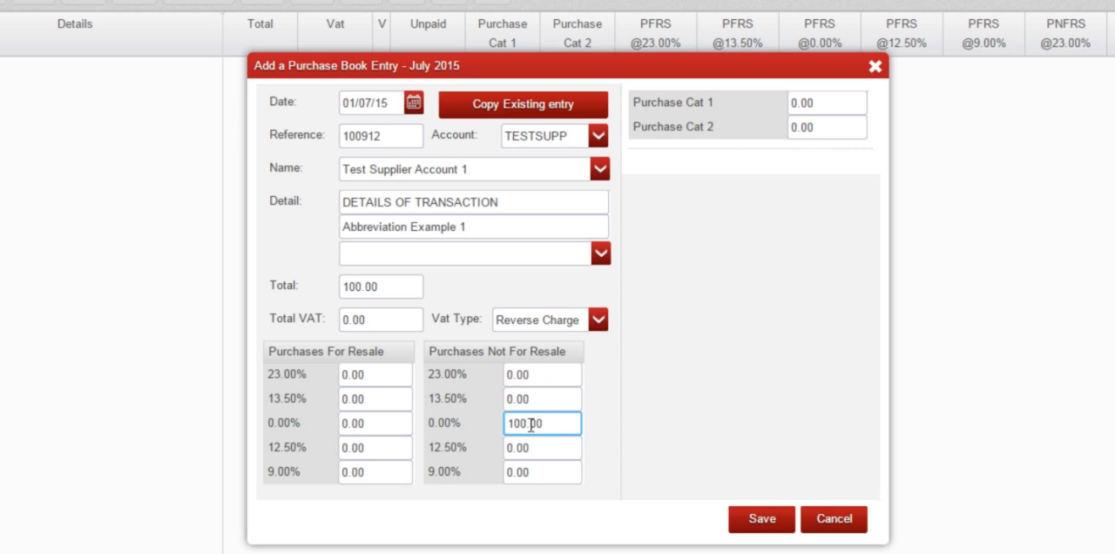
Step: Try the 100.00 at 0.00% and 13.50%, and allocate it to Purchases For Resale at 23.00%
{"action": "left_click", "coordinate": [389, 423]}
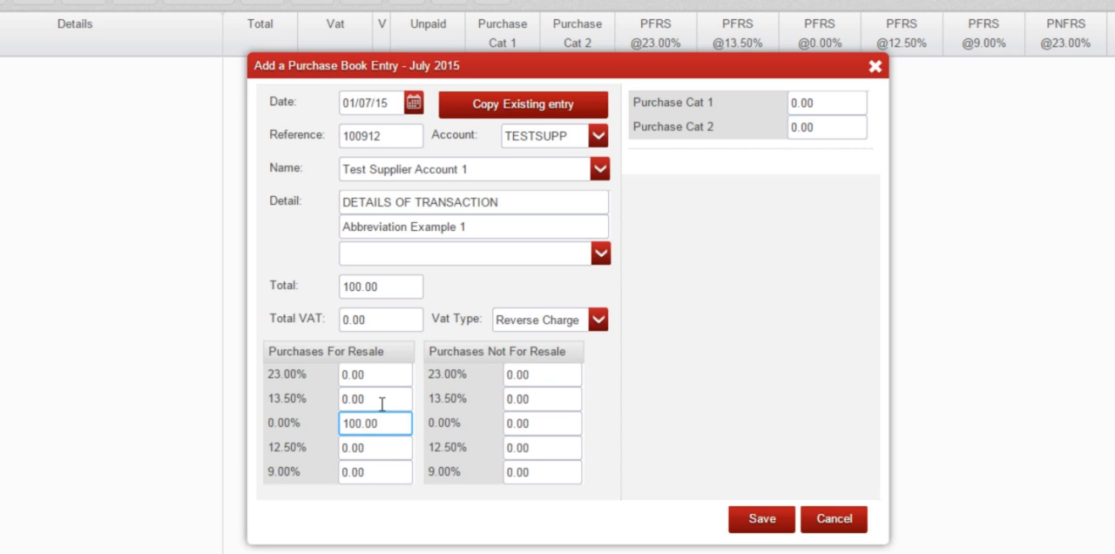
{"action": "left_click", "coordinate": [381, 397]}
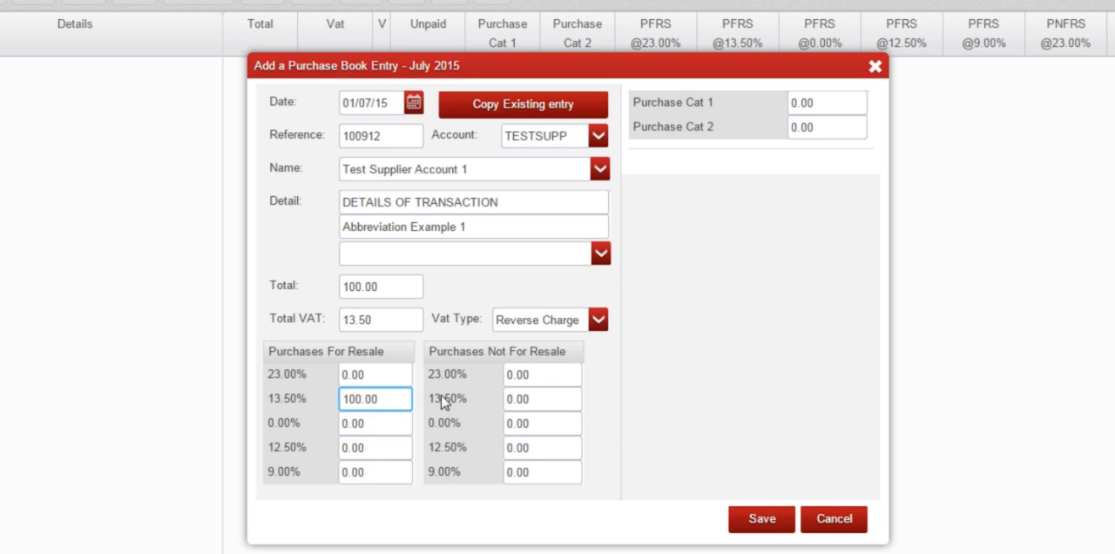
{"action": "left_click", "coordinate": [527, 399]}
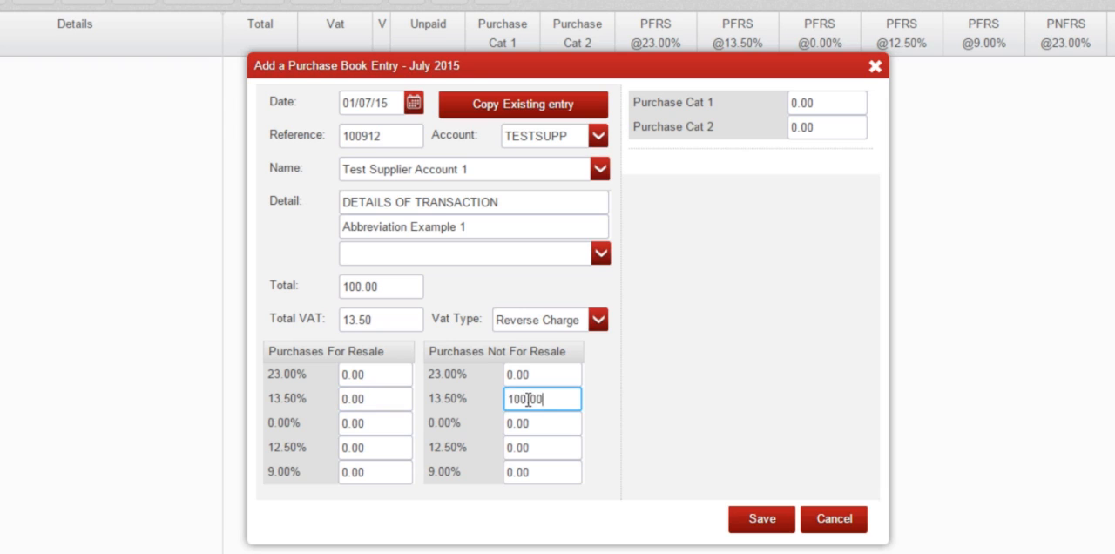
{"action": "left_click", "coordinate": [377, 376]}
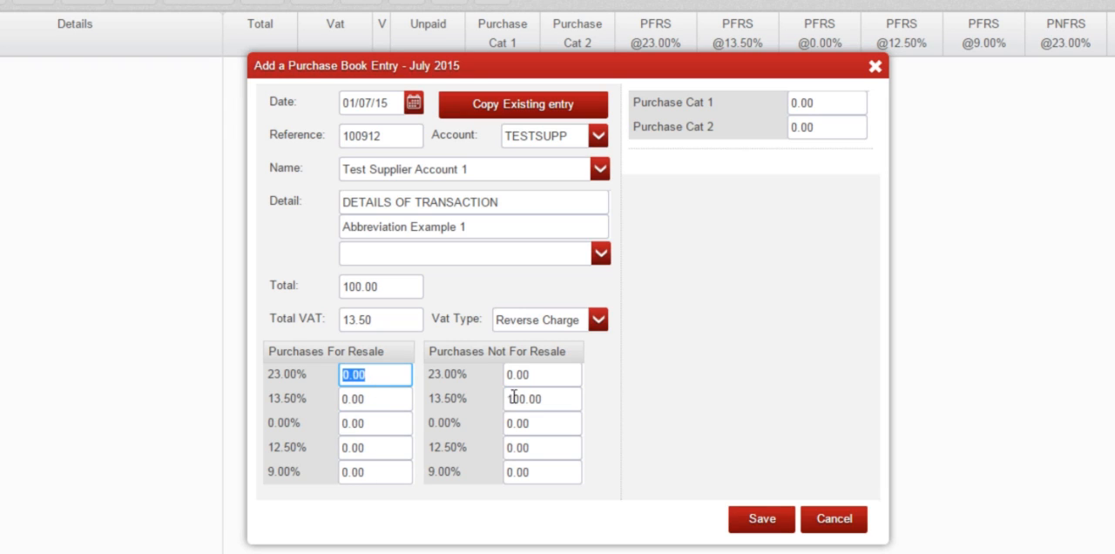
{"action": "left_click", "coordinate": [399, 377]}
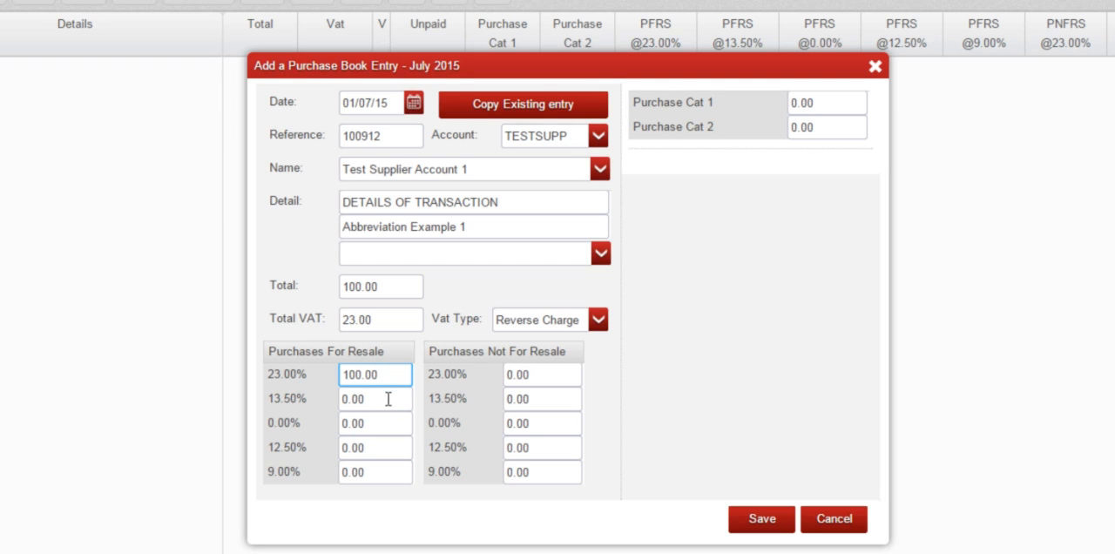
Step: Analyse the purchase under Purchase Cat 1 with an amount of 100.00
{"action": "left_click", "coordinate": [829, 106]}
{"action": "type", "text": "100.00"}
{"action": "left_click", "coordinate": [829, 128]}
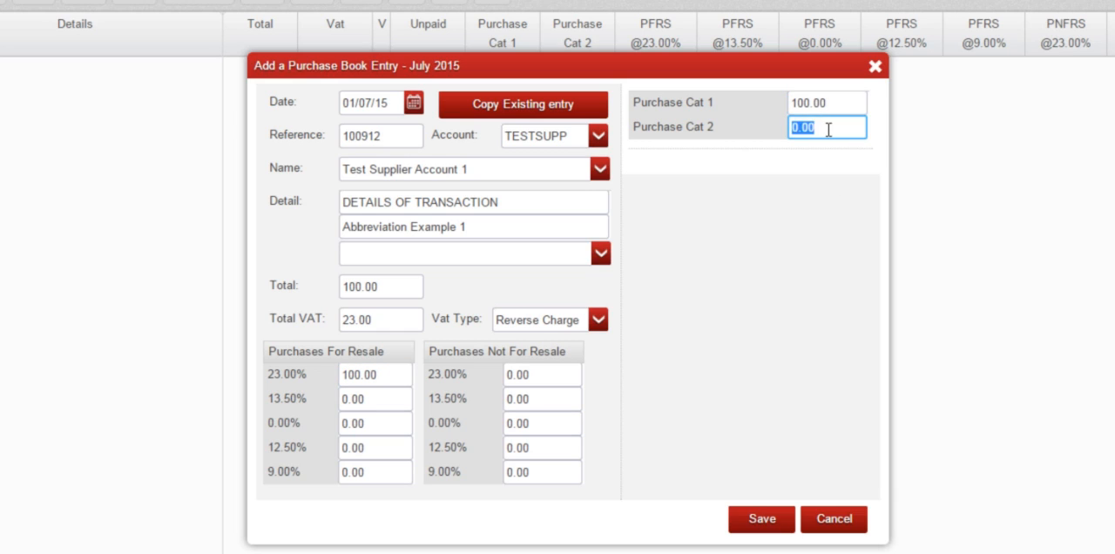
{"action": "left_click", "coordinate": [829, 128]}
{"action": "left_click", "coordinate": [833, 98]}
{"action": "left_click", "coordinate": [833, 99]}
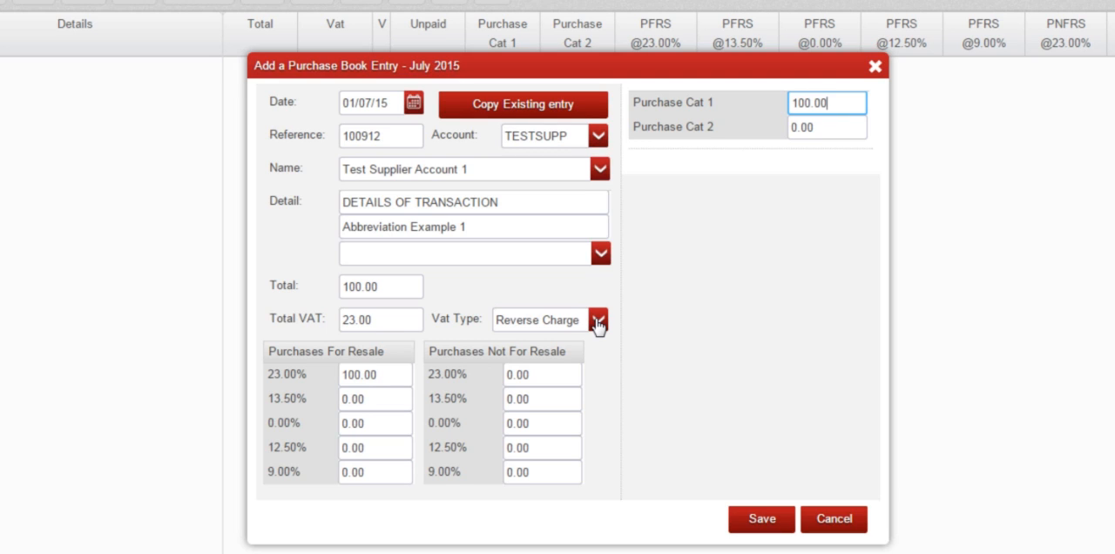
Step: Reset the Total VAT of the Reverse Charge entry to 0.00
{"action": "left_click", "coordinate": [361, 319]}
{"action": "key", "text": "Tab"}
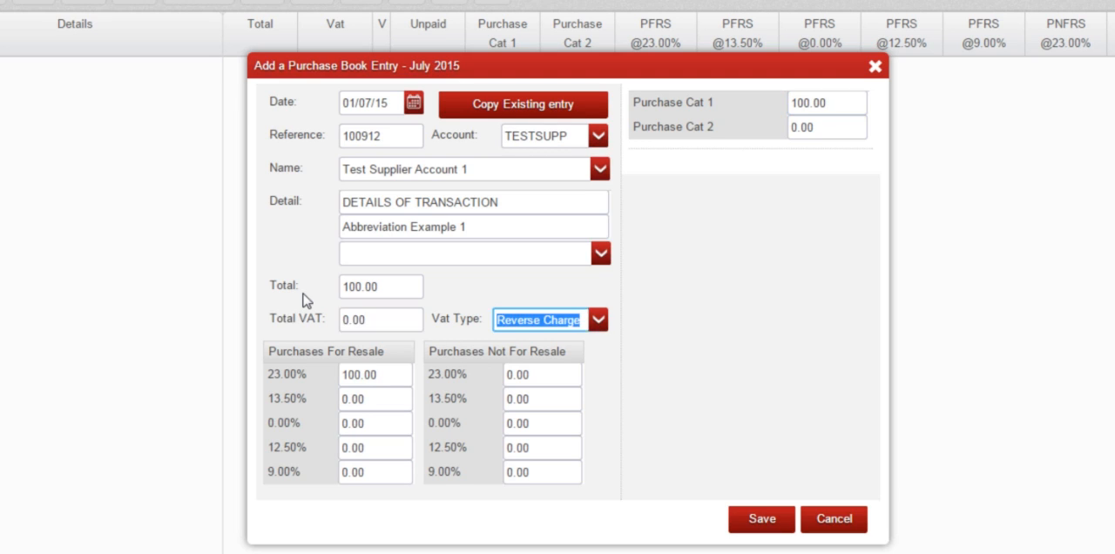
{"action": "key", "text": "Tab"}
{"action": "left_click", "coordinate": [823, 102]}
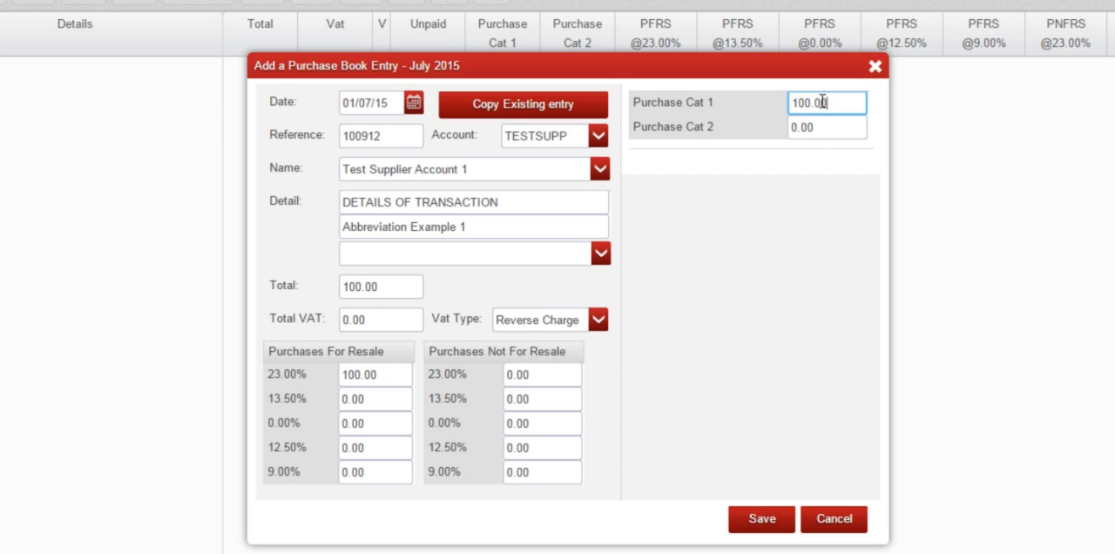
Step: Try the 100.00 under Purchases For Resale at 13.50%, 0.00%, 12.50% and 9.00%
{"action": "left_click", "coordinate": [378, 398]}
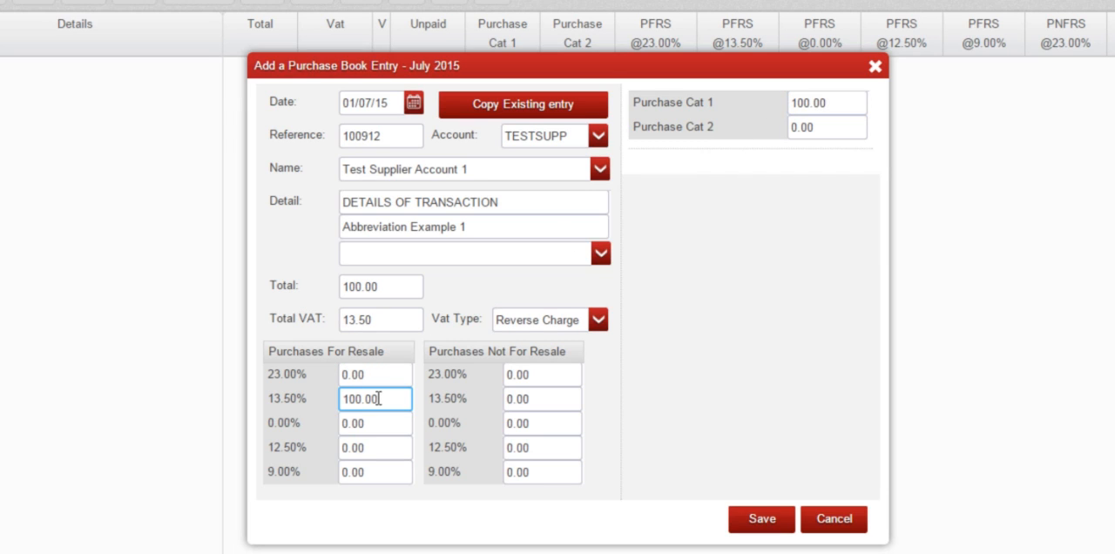
{"action": "left_click", "coordinate": [376, 422]}
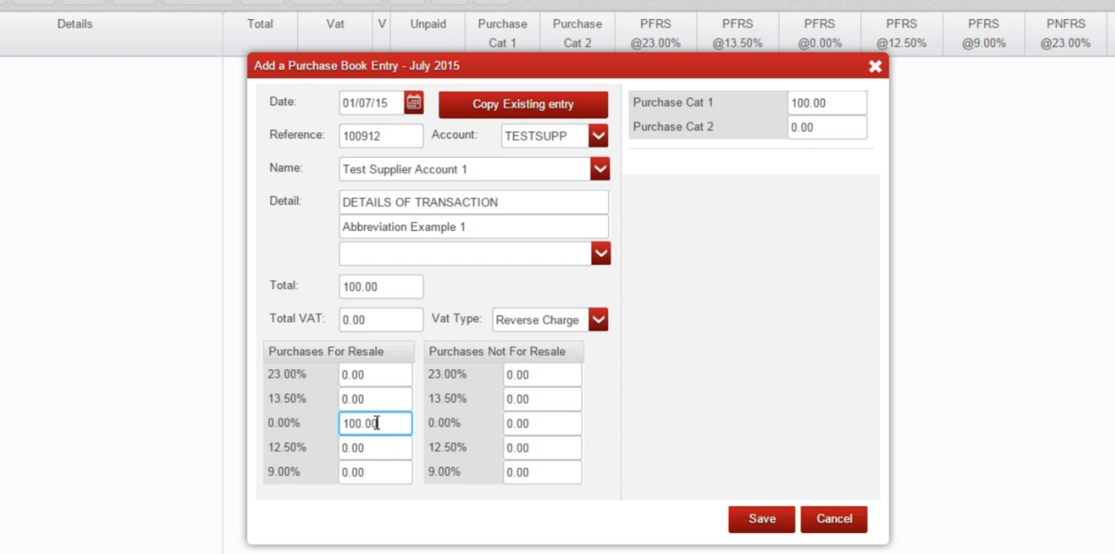
{"action": "left_click", "coordinate": [376, 445]}
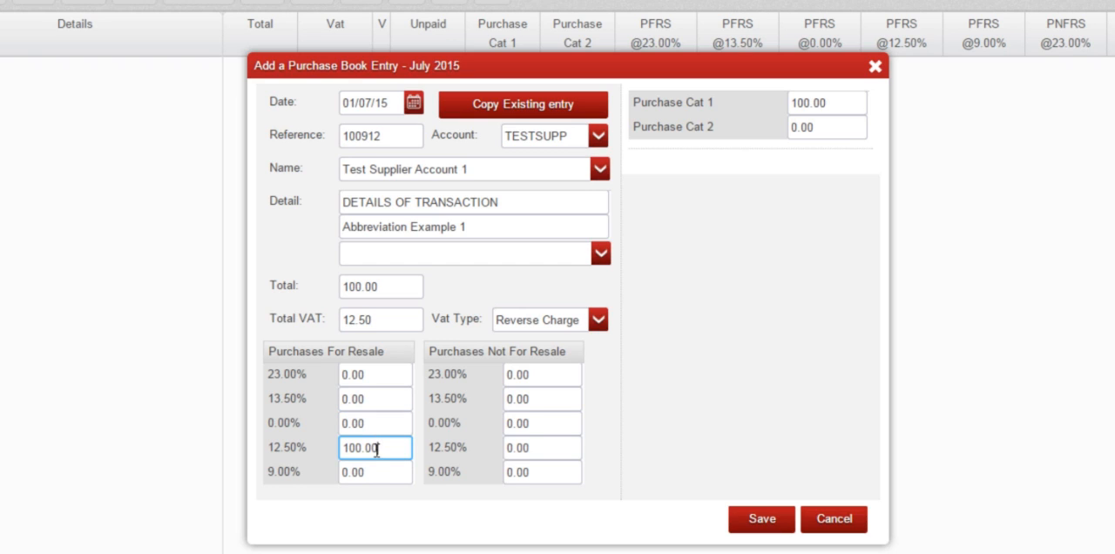
{"action": "left_click", "coordinate": [376, 472]}
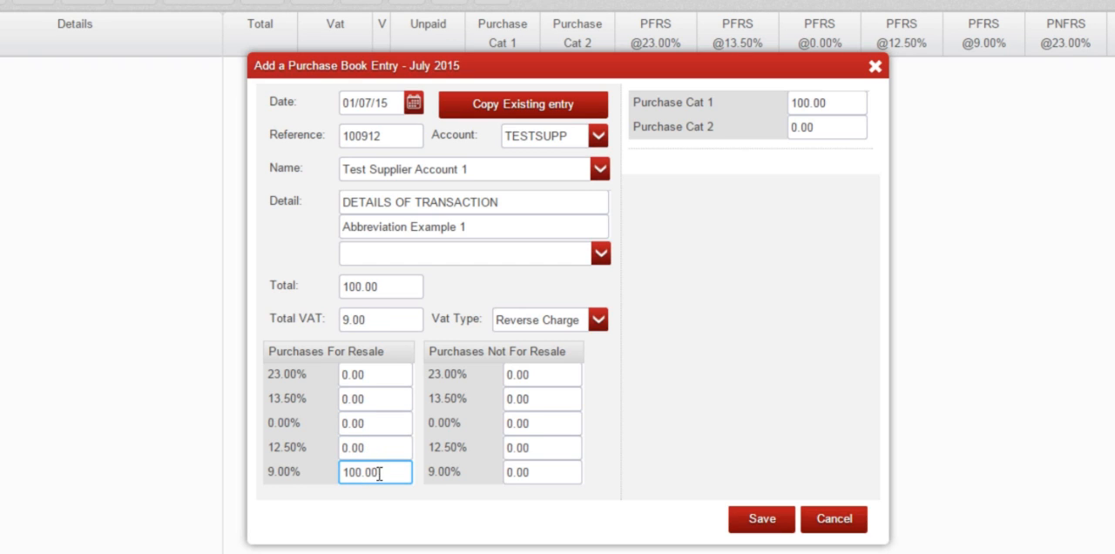
Step: Try the 100.00 at the other Purchases Not For Resale rates and allocate it there at 9.00%
{"action": "left_click", "coordinate": [536, 373]}
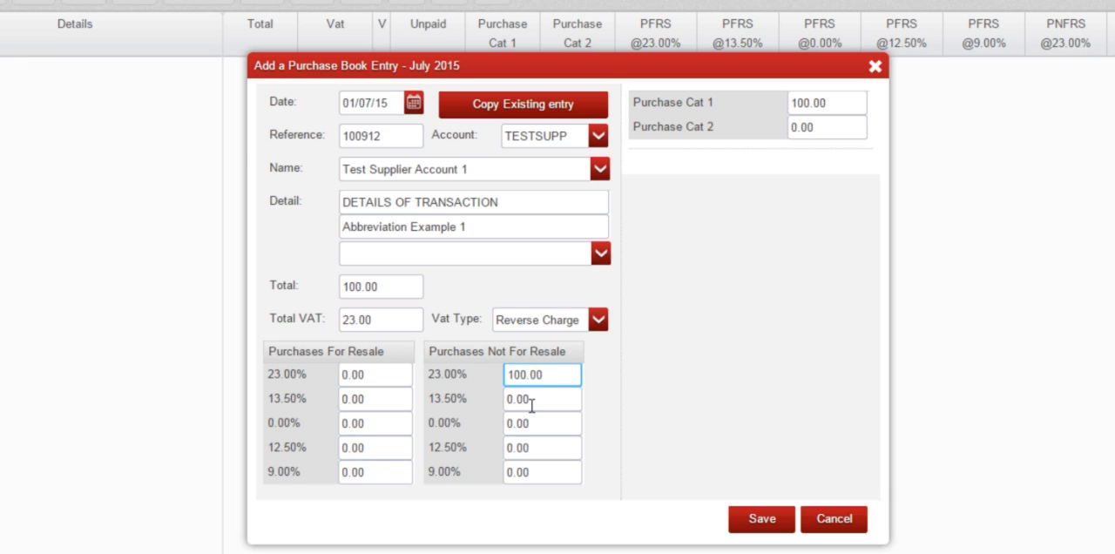
{"action": "left_click", "coordinate": [533, 400]}
{"action": "left_click", "coordinate": [536, 422]}
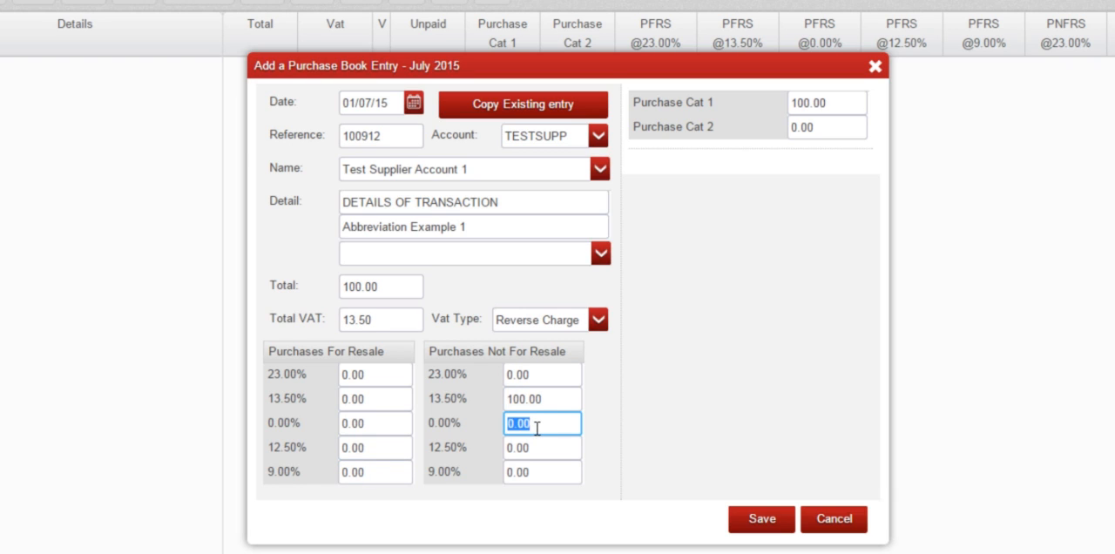
{"action": "left_click", "coordinate": [536, 446]}
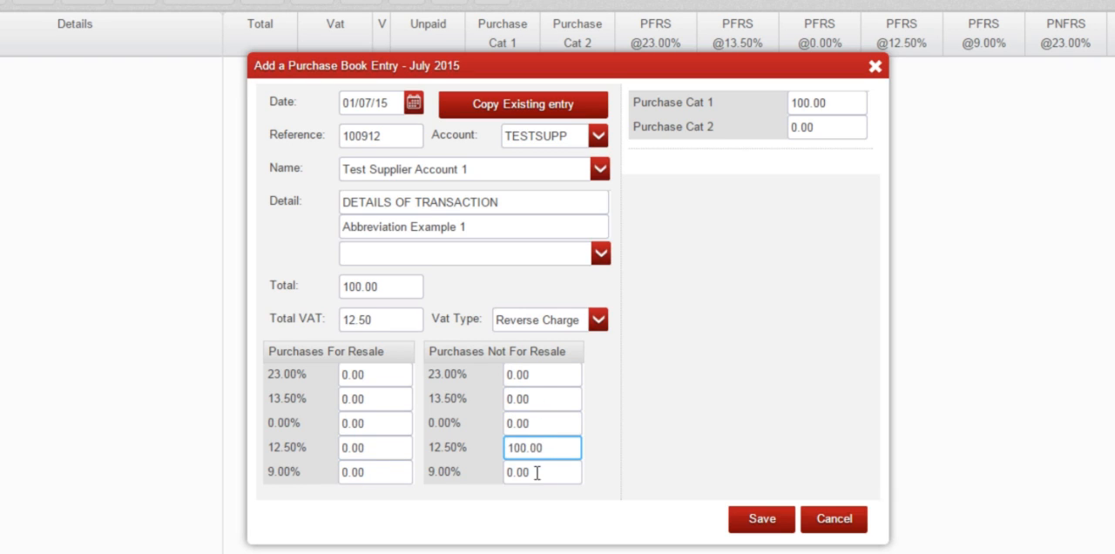
{"action": "left_click", "coordinate": [537, 473]}
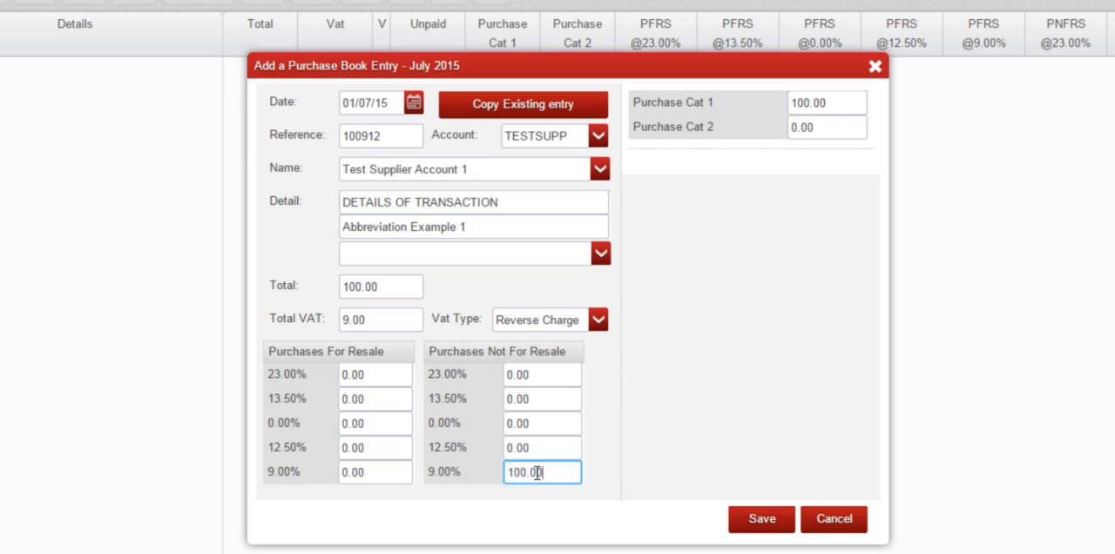
Step: Move the 100.00 analysis amount from Purchase Cat 1 to Purchase Cat 2
{"action": "left_click", "coordinate": [832, 102]}
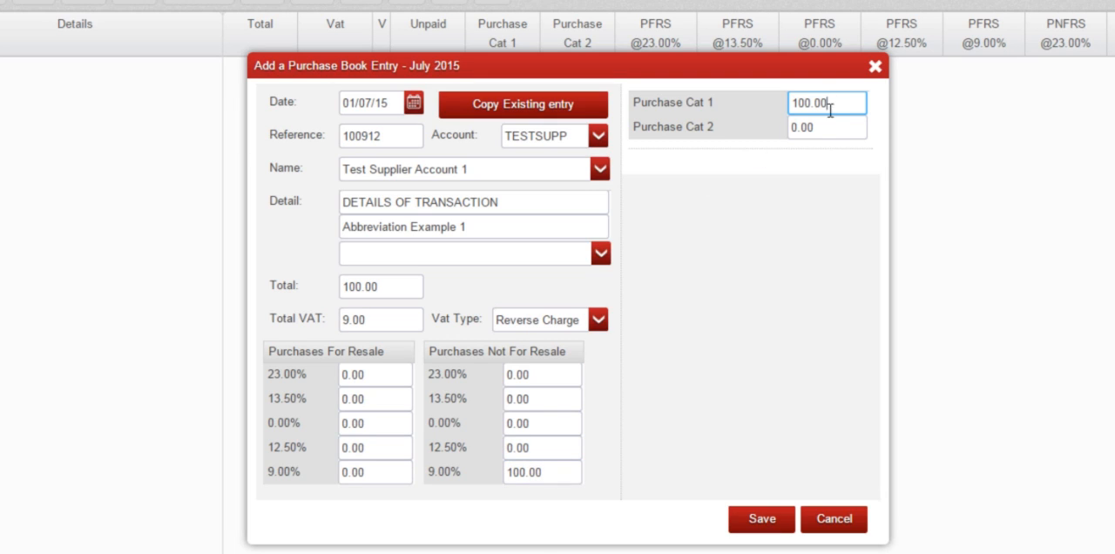
{"action": "left_click", "coordinate": [820, 127]}
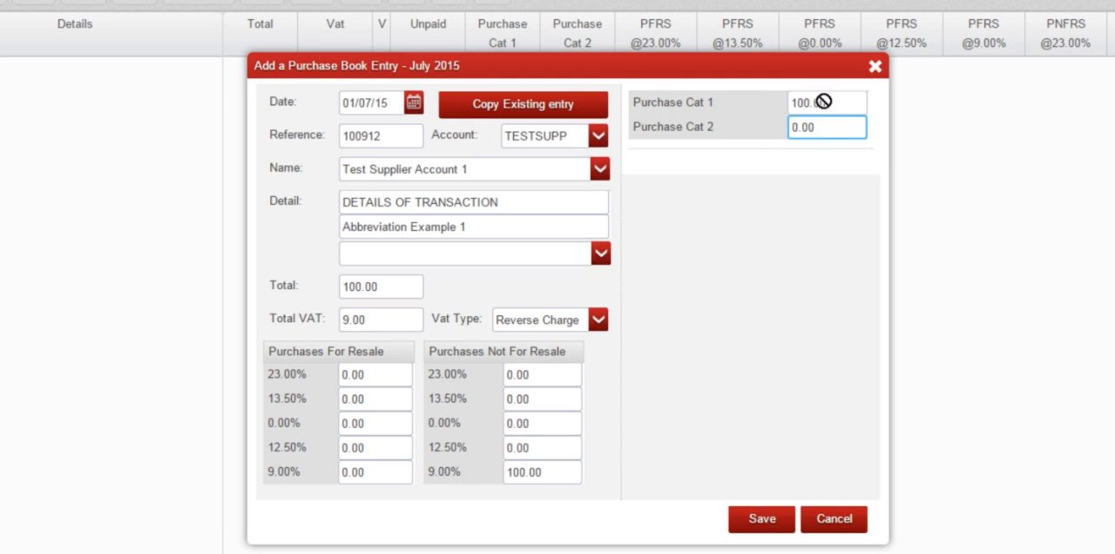
{"action": "left_click_drag", "start_coordinate": [824, 102], "coordinate": [778, 98]}
{"action": "key", "text": "ctrl+c"}
{"action": "key", "text": "BackSpace"}
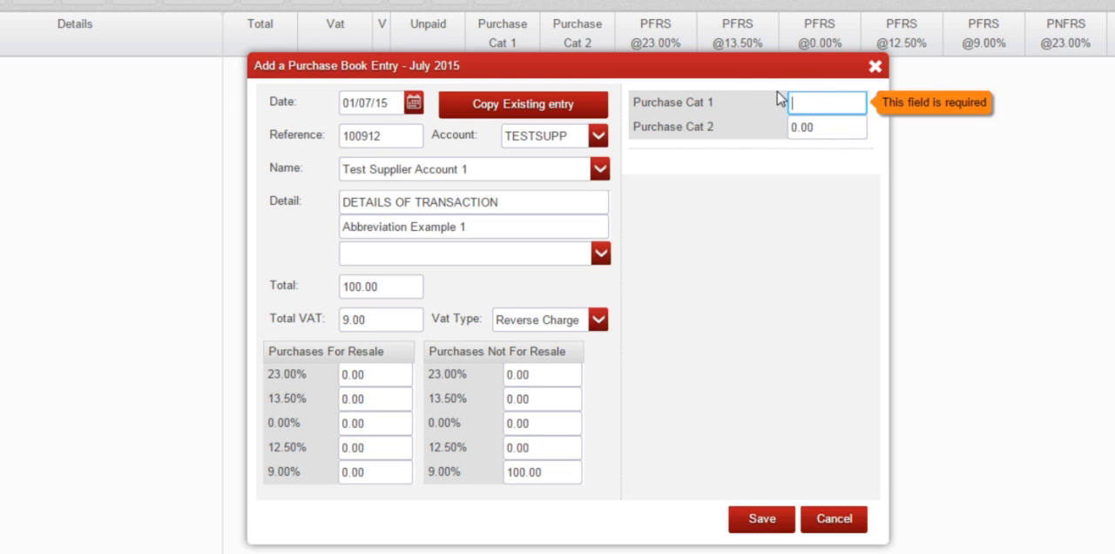
{"action": "key", "text": "Tab"}
{"action": "key", "text": "ctrl+v"}
{"action": "key", "text": "Tab"}
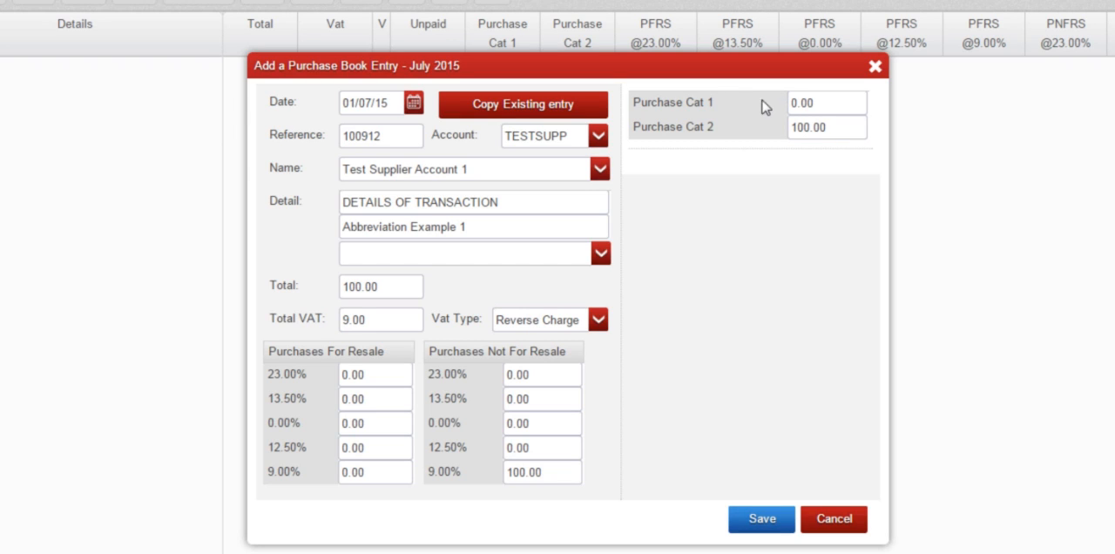
Step: Move the 100.00 analysis amount back from Purchase Cat 2 to Purchase Cat 1
{"action": "double_click", "coordinate": [824, 127]}
{"action": "key", "text": "ctrl+x"}
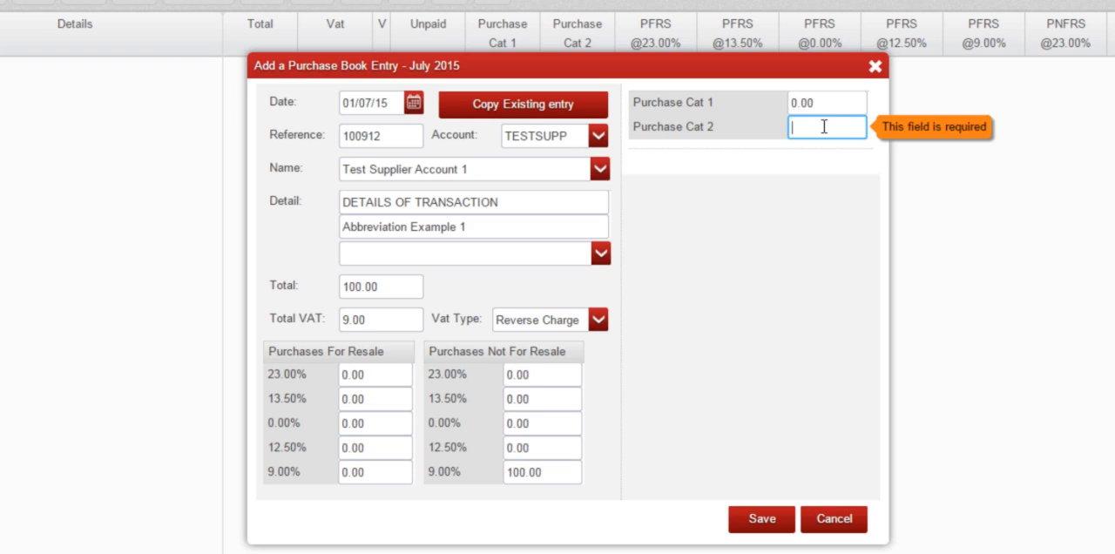
{"action": "left_click", "coordinate": [834, 104]}
{"action": "key", "text": "ctrl+v"}
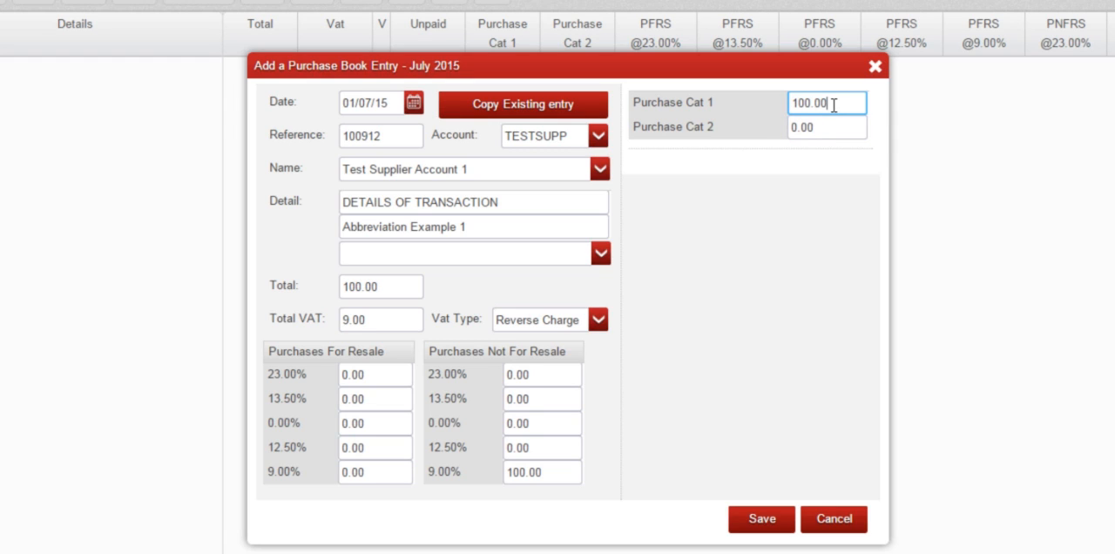
Step: Split the analysis into 50.00 for Purchase Cat 1 and 50.00 for Purchase Cat 2, and save the entry
{"action": "double_click", "coordinate": [832, 102]}
{"action": "type", "text": "50"}
{"action": "key", "text": "Tab"}
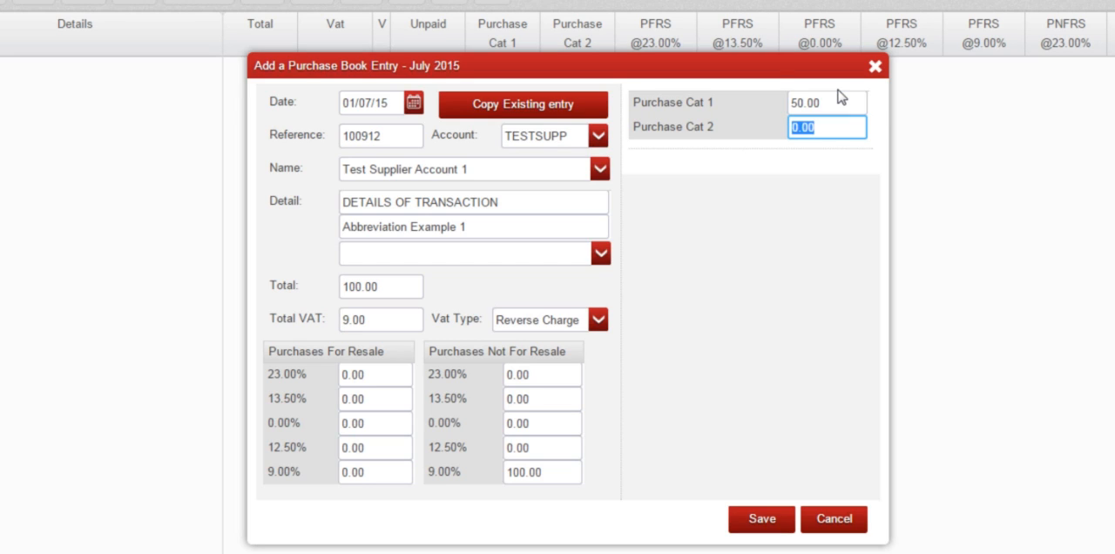
{"action": "type", "text": "50"}
{"action": "key", "text": "Tab"}
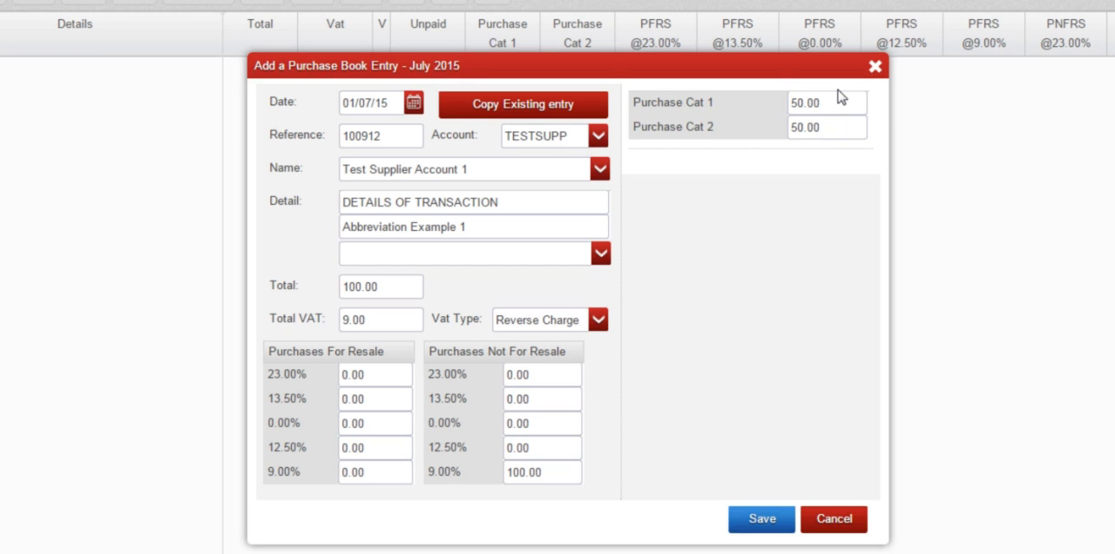
{"action": "left_click", "coordinate": [762, 519]}
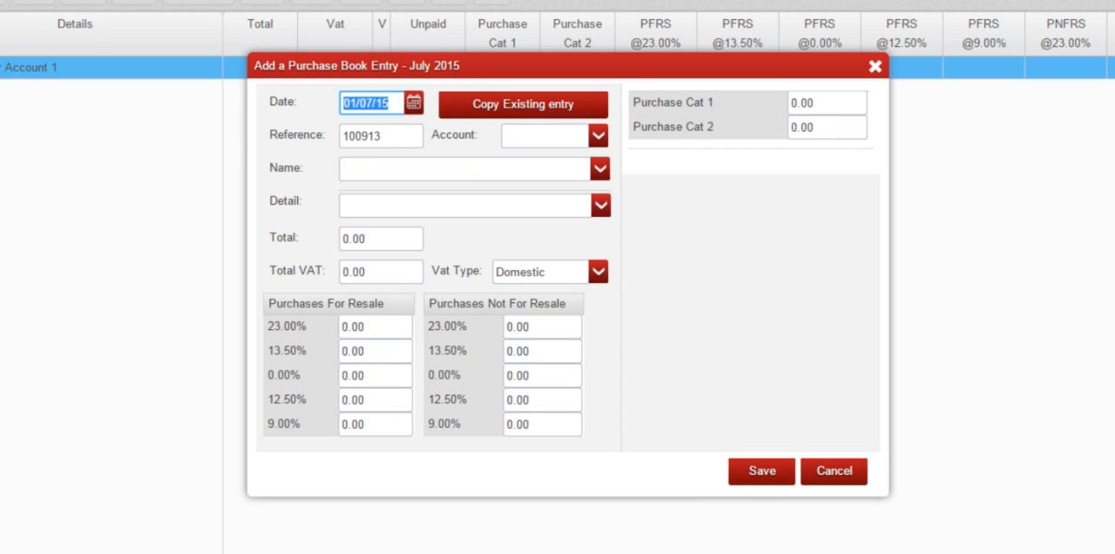
Step: Copy the existing TESTSUPP purchase transaction with reference 000002 into a new entry, and save it before closing the entry form
{"action": "left_click", "coordinate": [516, 107]}
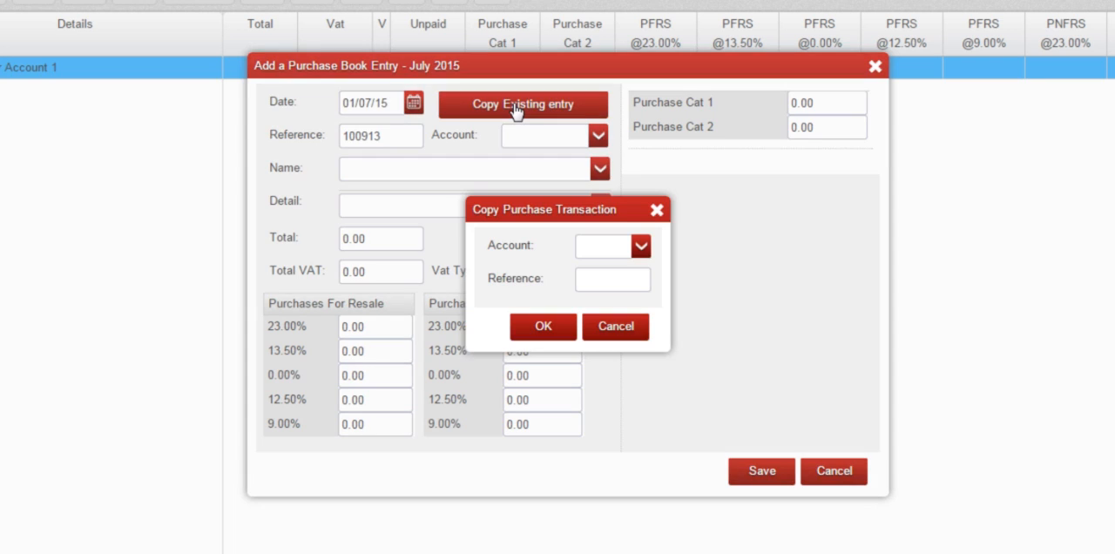
{"action": "left_click", "coordinate": [641, 249]}
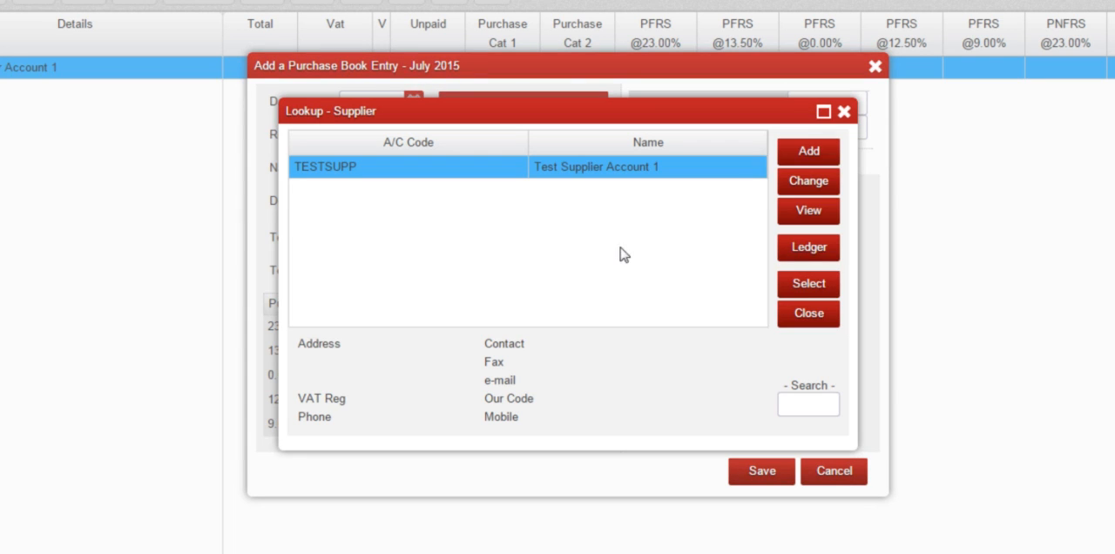
{"action": "left_click", "coordinate": [808, 284]}
{"action": "type", "text": "00"}
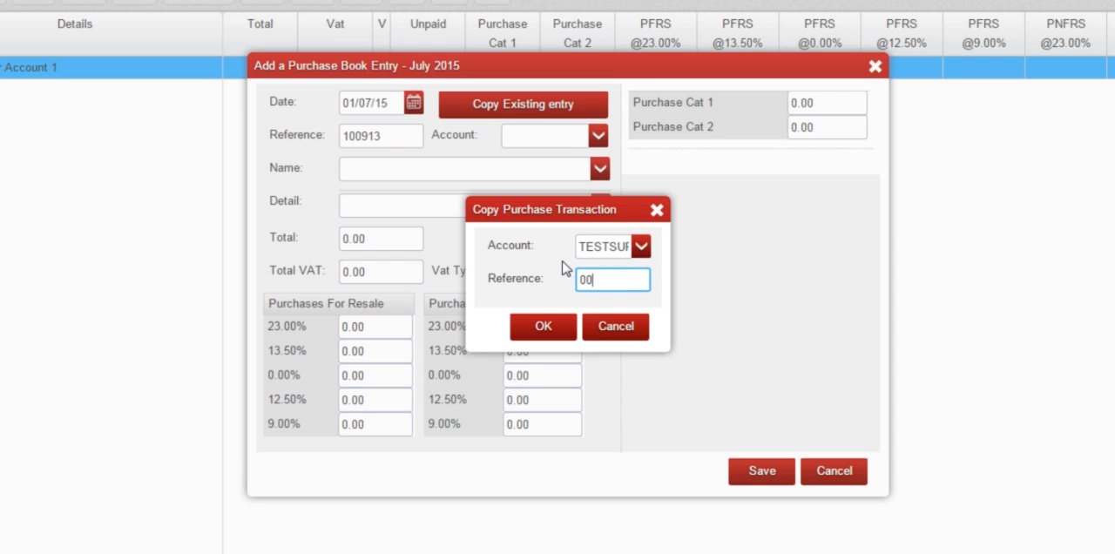
{"action": "type", "text": "0002"}
{"action": "left_click", "coordinate": [563, 333]}
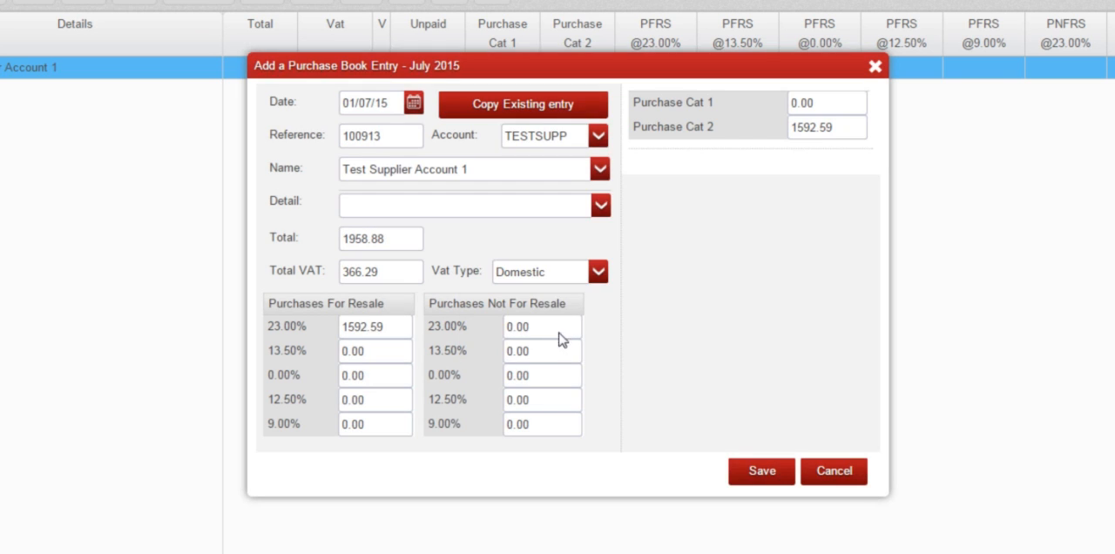
{"action": "left_click", "coordinate": [760, 471]}
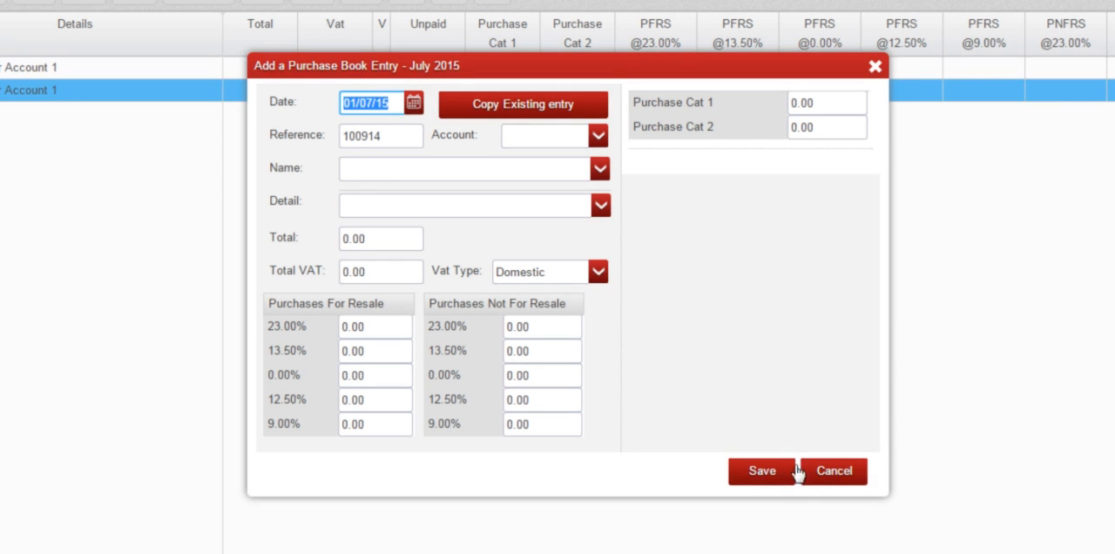
{"action": "left_click", "coordinate": [808, 470]}
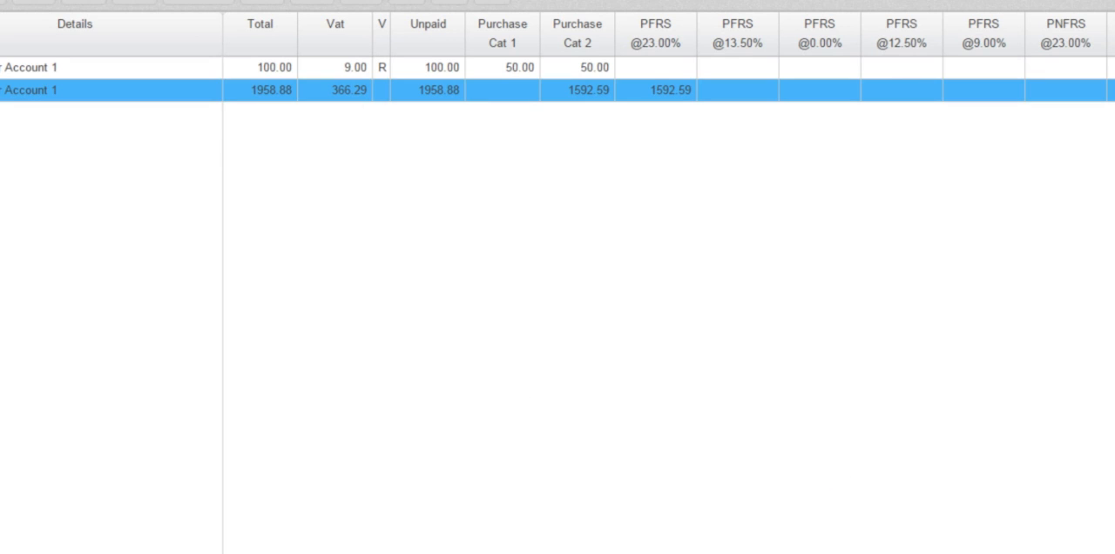